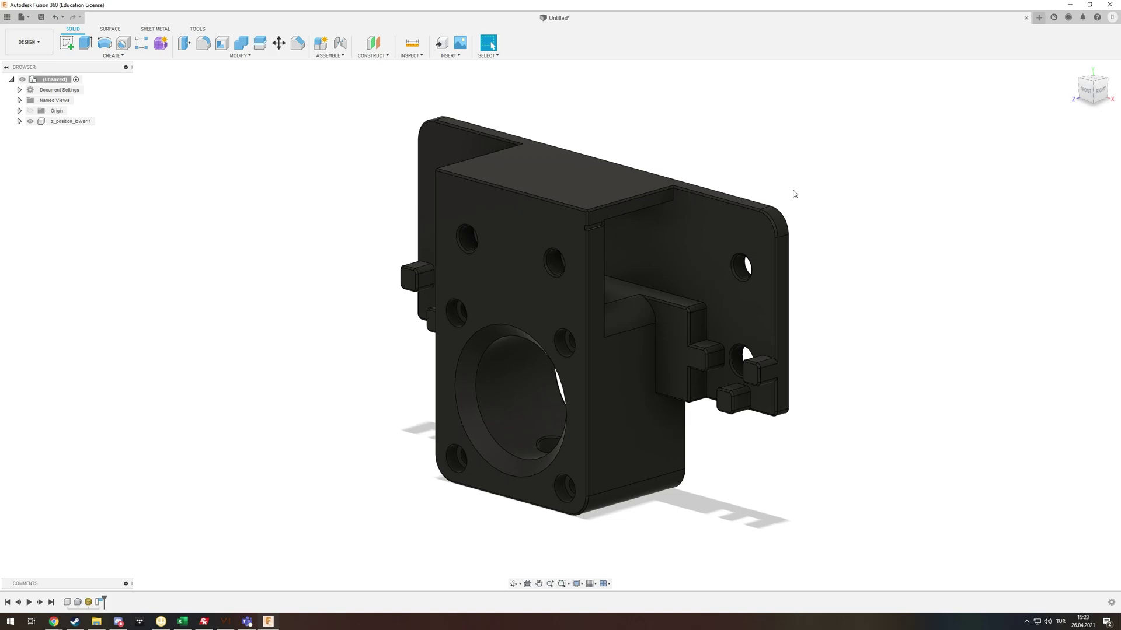
Insert the mesh file Z_Motor_Mount_v1.stl into the design and accept its default placement.
scroll(743, 191, "down", 1)
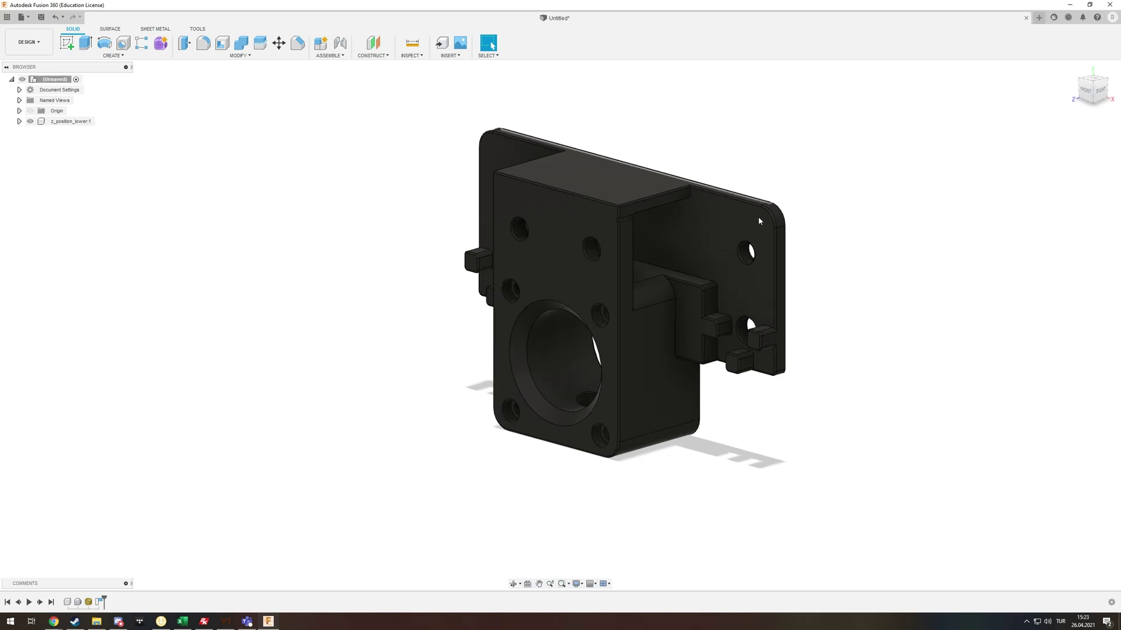
middle_click_drag(616, 197, 733, 277, "shift")
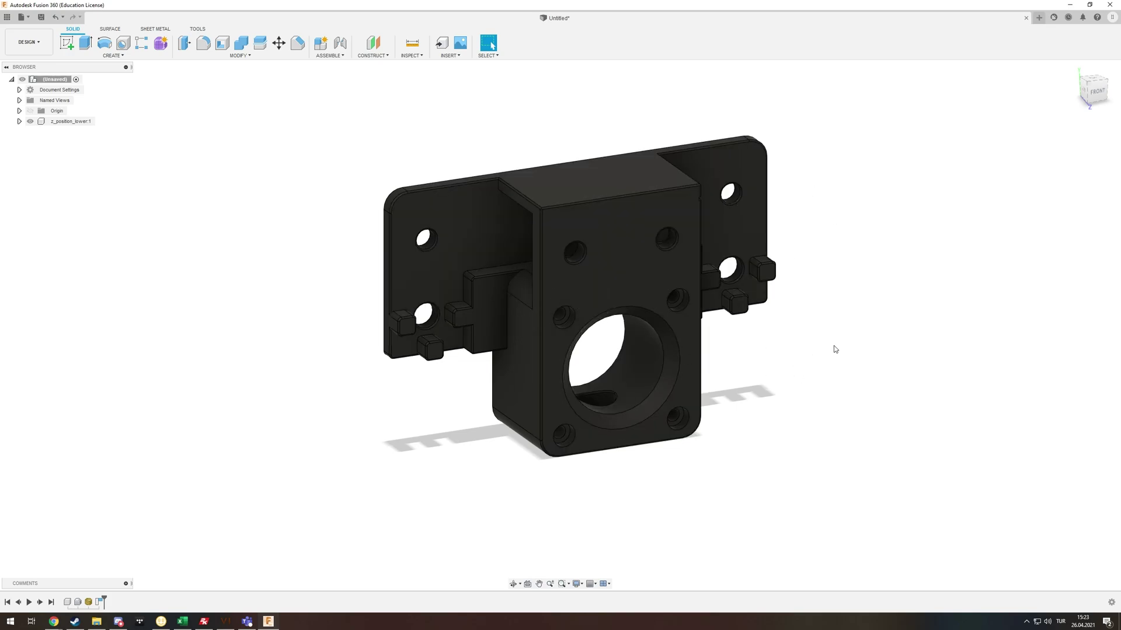
middle_click_drag(838, 348, 798, 353)
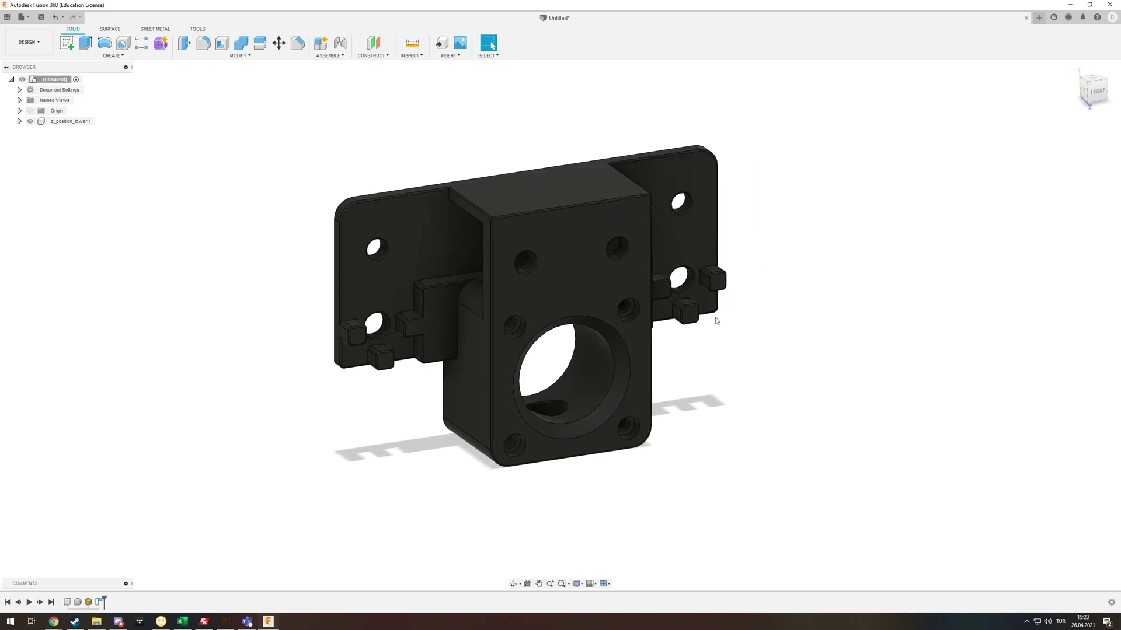
scroll(421, 266, "down", 2)
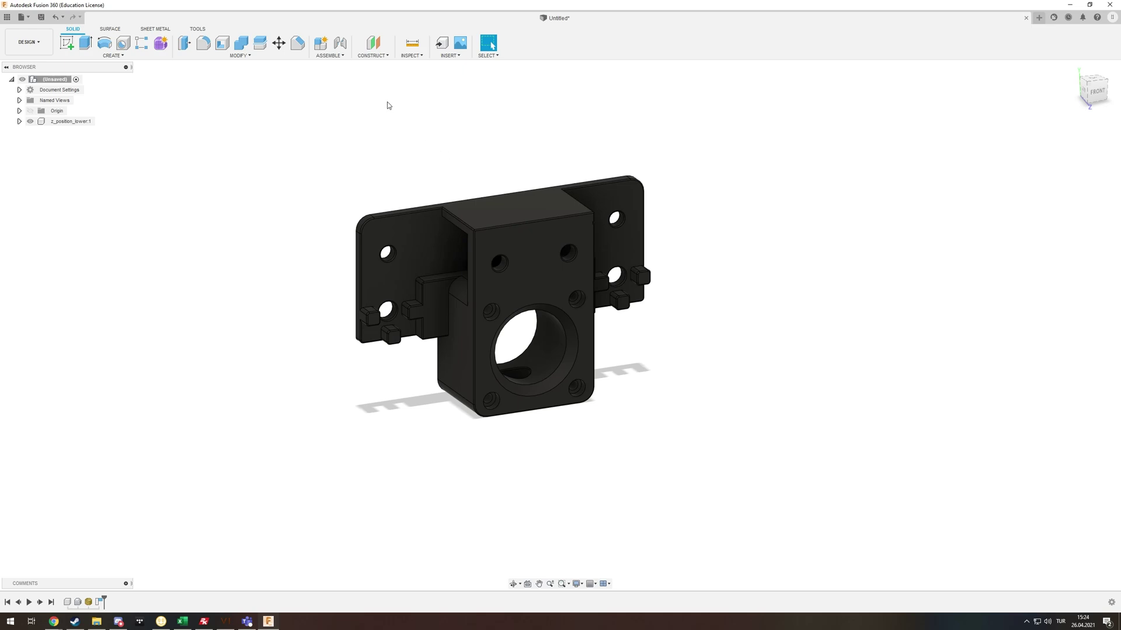
left_click(450, 56)
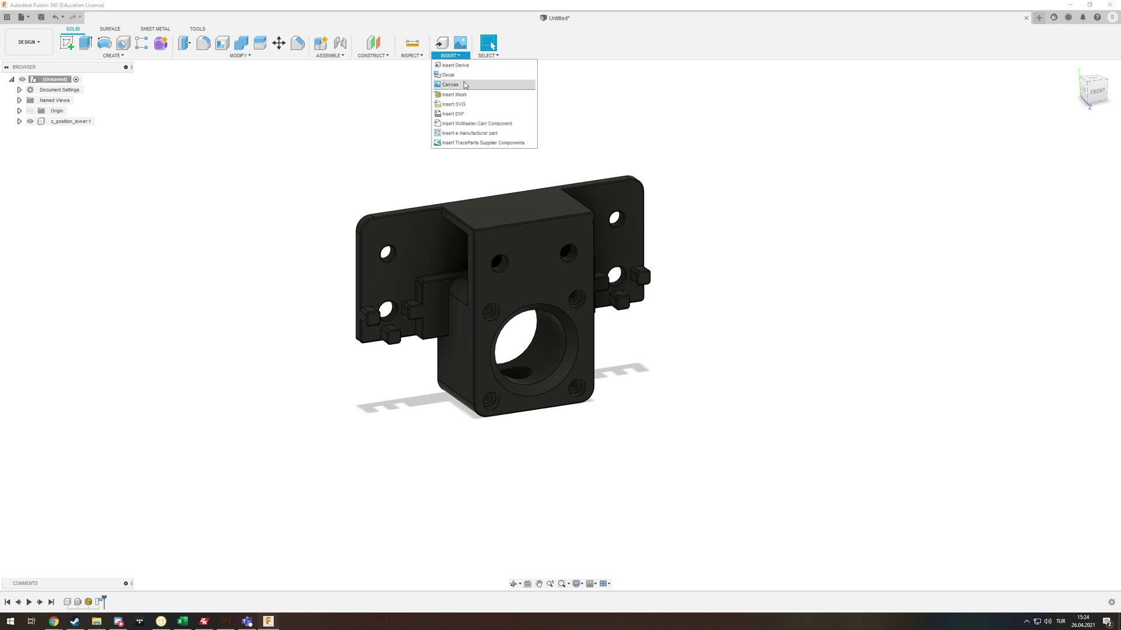
left_click(467, 101)
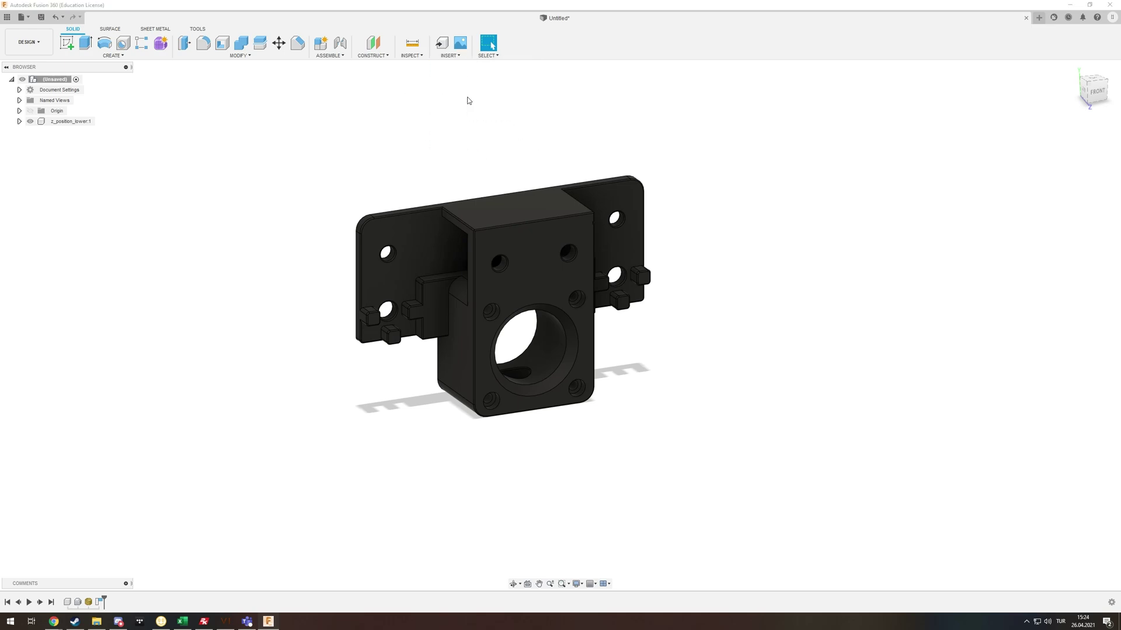
scroll(441, 409, "down", 1)
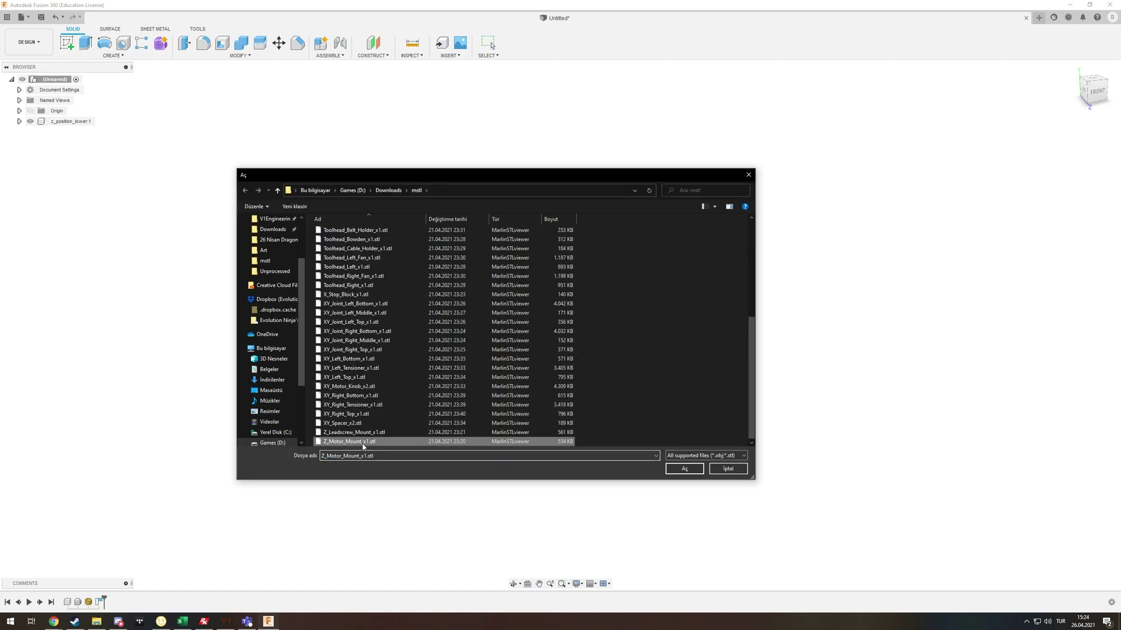
double_click(363, 442)
left_click(1070, 213)
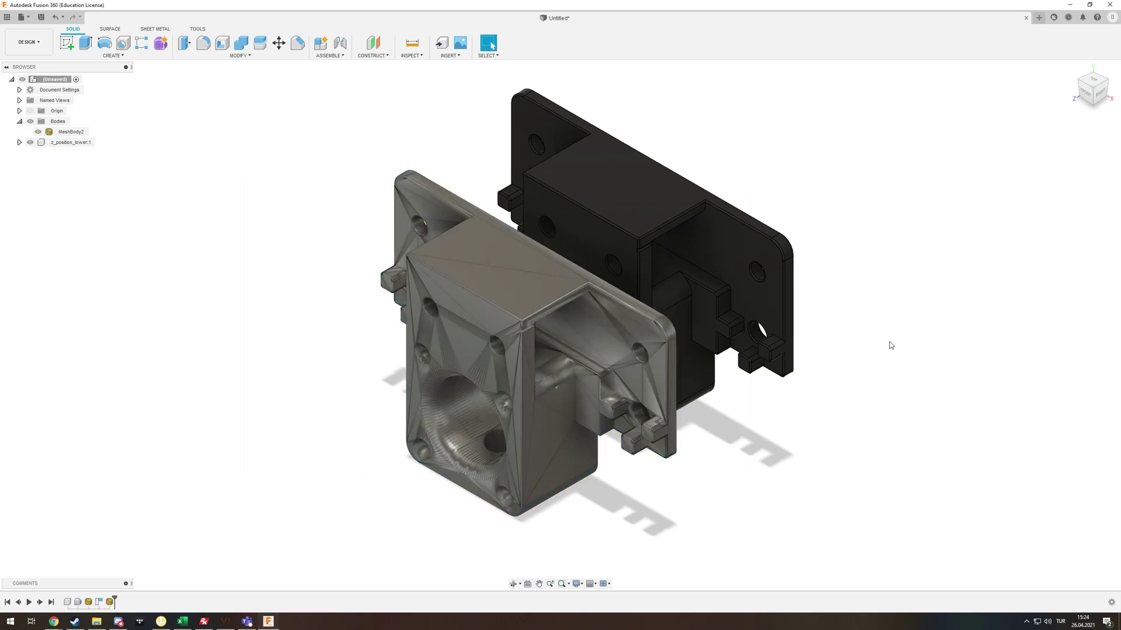
Examine the inserted mesh's triangulated faces and holes up close and compare it with the solid bracket beside it.
mouse_move(887, 345)
middle_mouse_down("shift")
mouse_move(847, 337)
mouse_move(855, 325)
mouse_move(871, 340)
middle_mouse_up("shift")
left_click(542, 333)
scroll(538, 269, "up", 3)
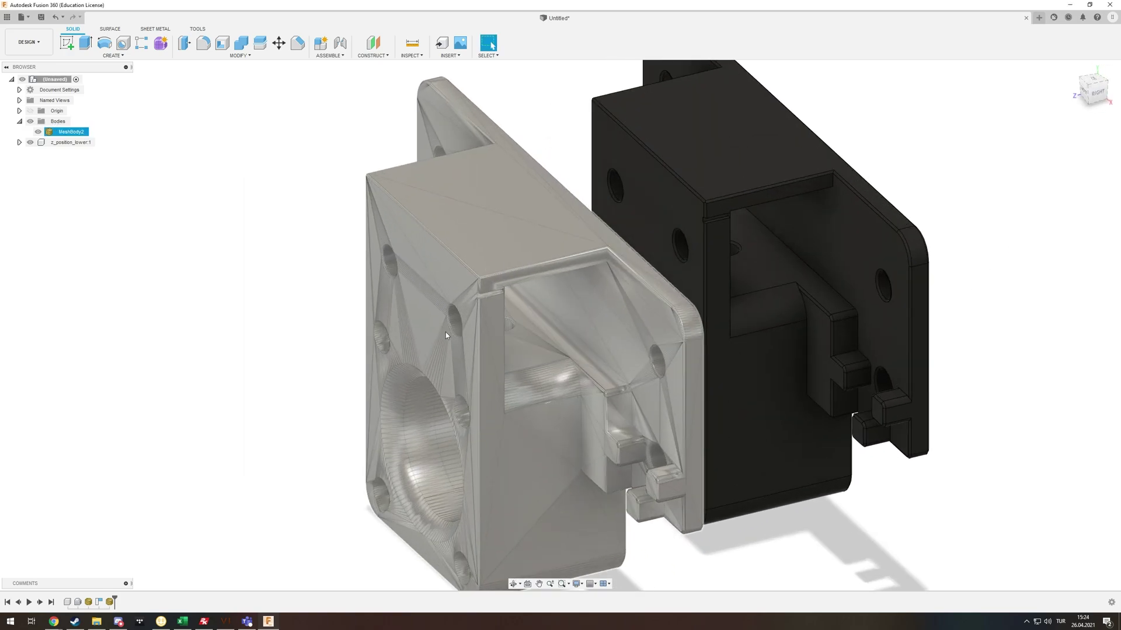
middle_click_drag(445, 334, 476, 328, "shift")
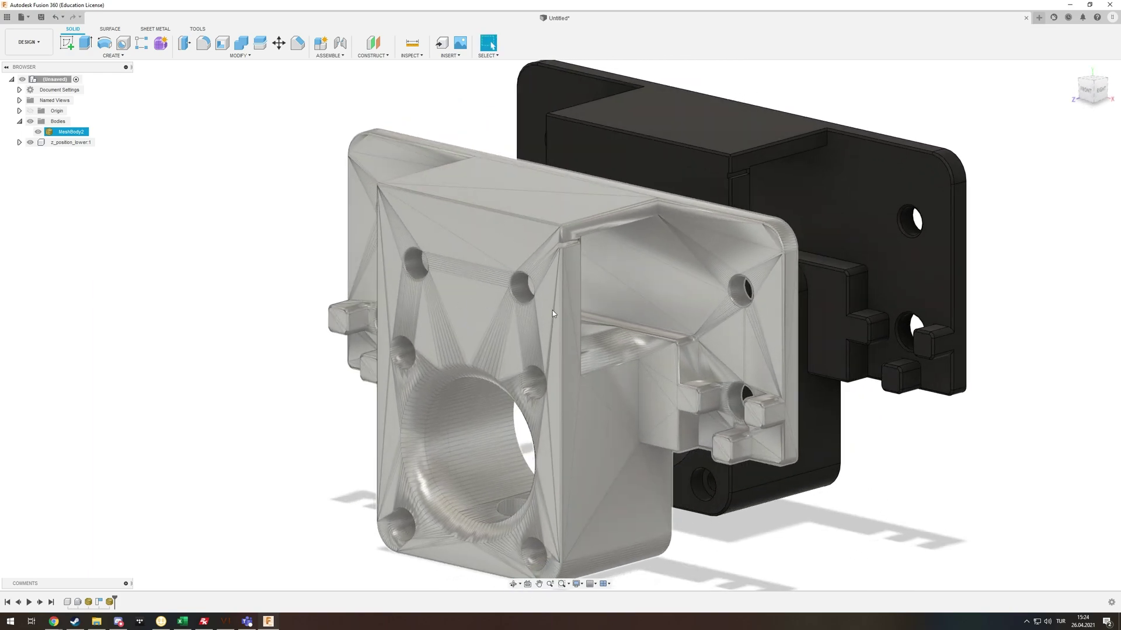
key("Escape")
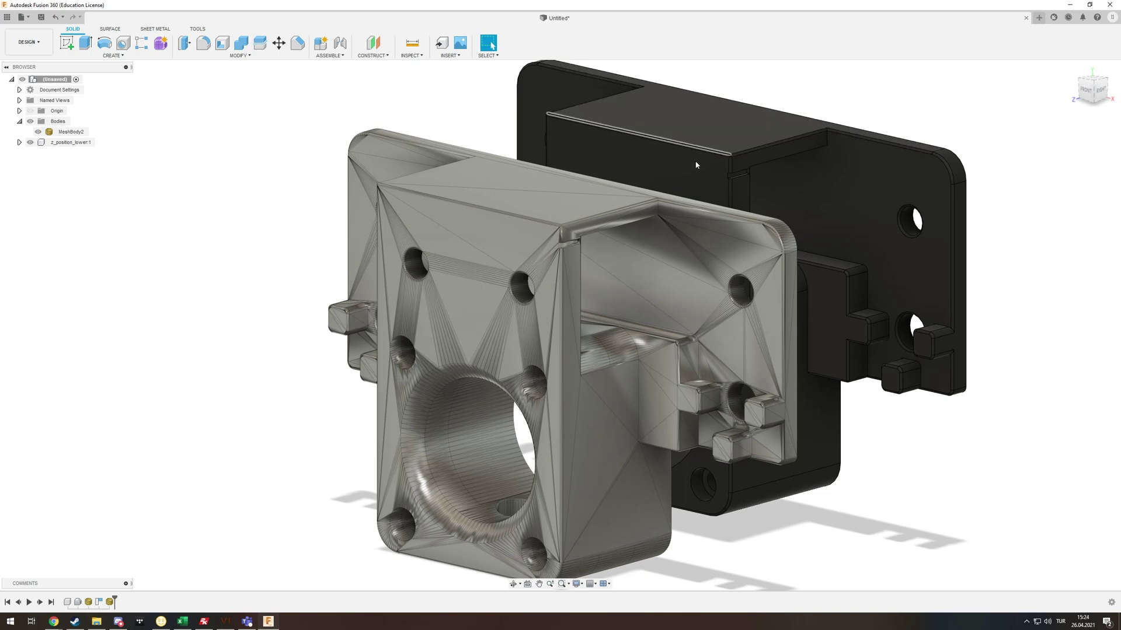
left_click(495, 317)
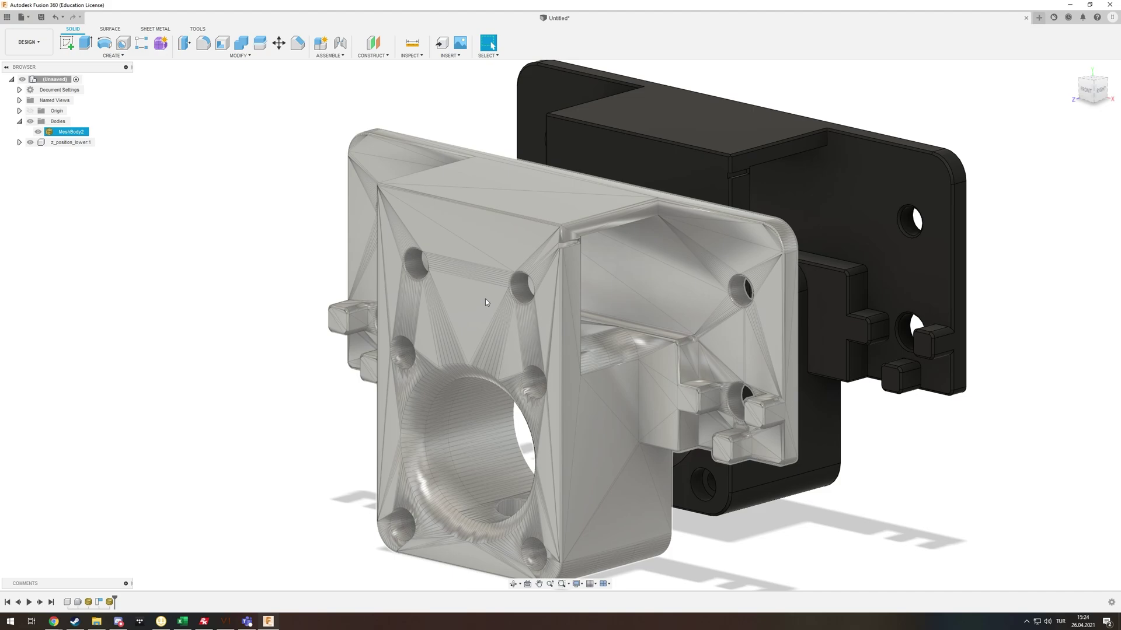
middle_click_drag(471, 284, 564, 268, "shift")
scroll(558, 268, "up", 3)
scroll(556, 265, "up", 5)
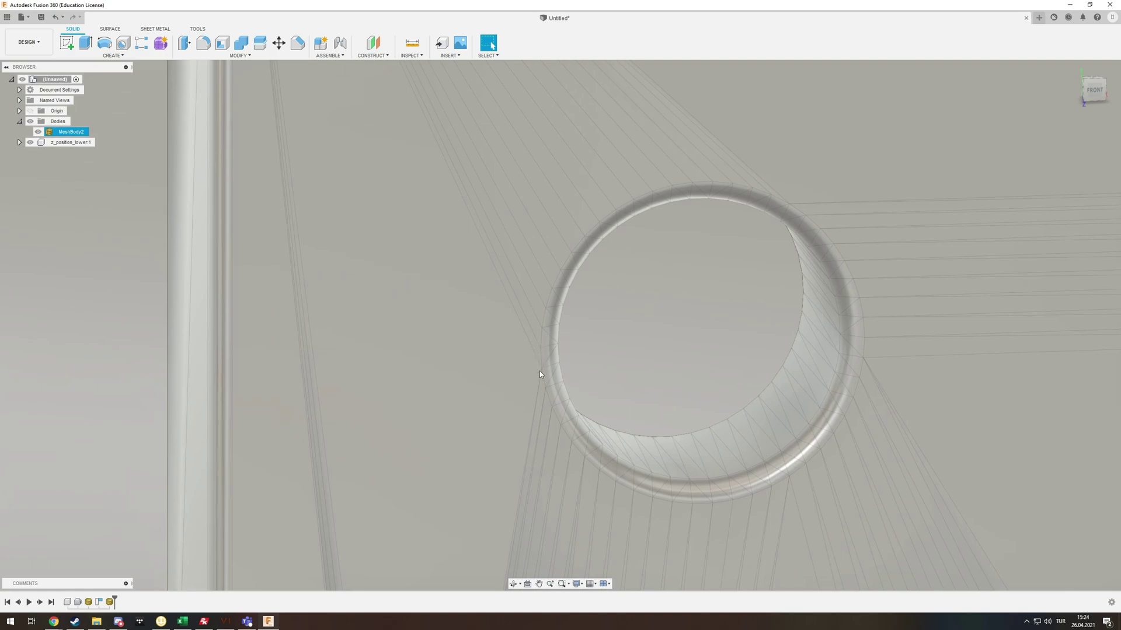
middle_click_drag(554, 379, 660, 585)
middle_click_drag(513, 238, 651, 457)
scroll(649, 363, "down", 3)
middle_click_drag(716, 403, 402, 135)
scroll(508, 295, "down", 3)
scroll(835, 395, "down", 1)
scroll(864, 402, "down", 6)
middle_click_drag(946, 422, 692, 332)
middle_click_drag(840, 374, 513, 362, "shift")
left_click(139, 232)
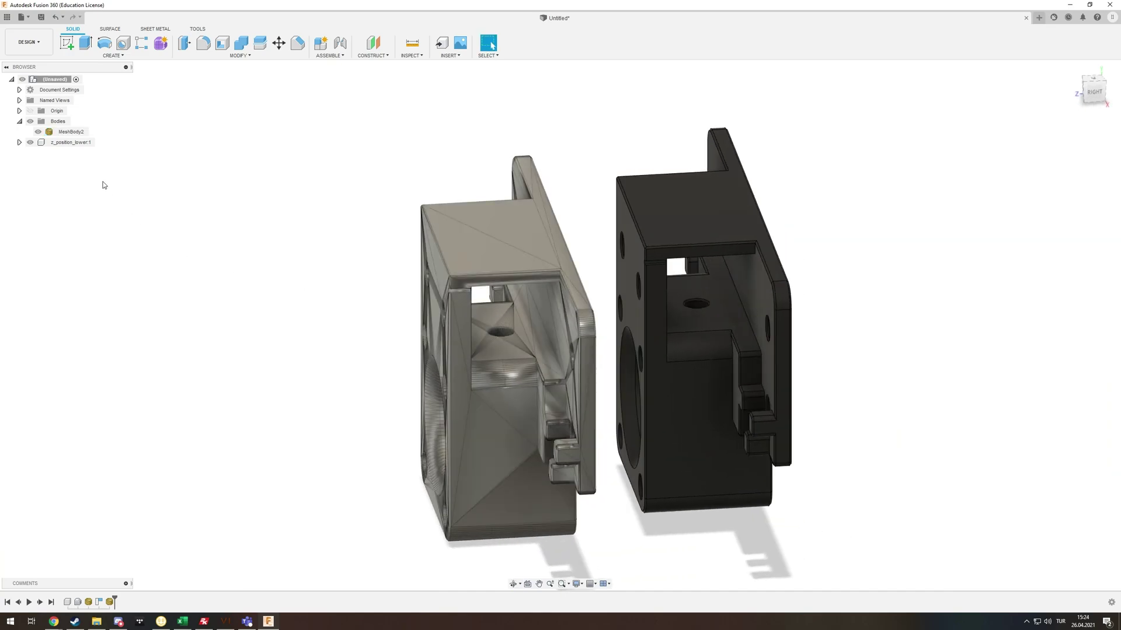
right_click(74, 134)
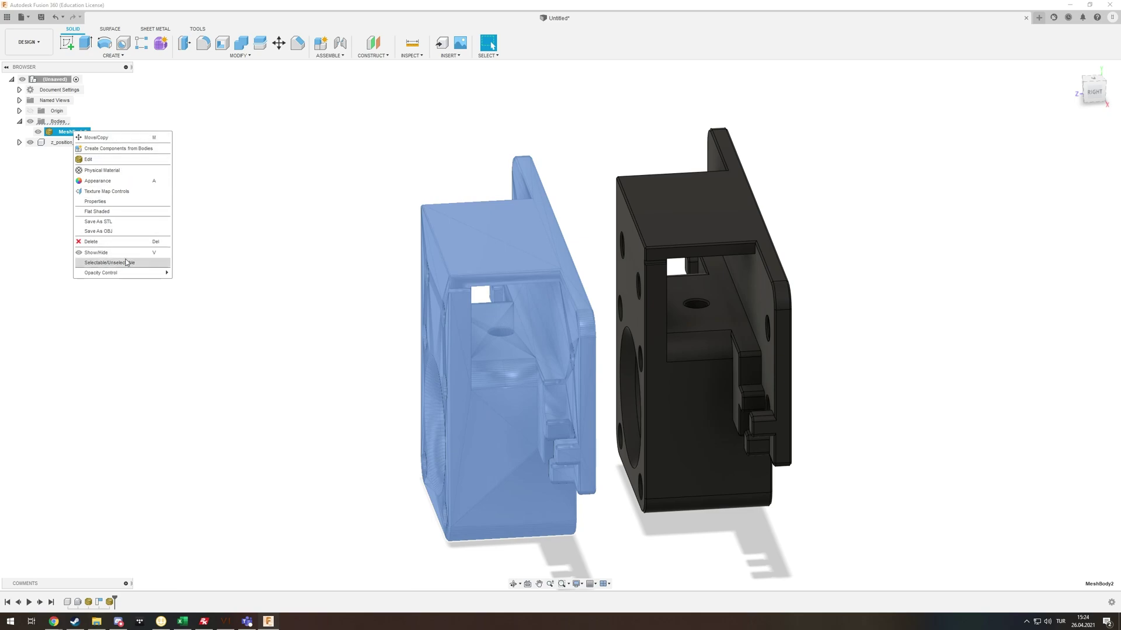
left_click(309, 173)
left_click(211, 138)
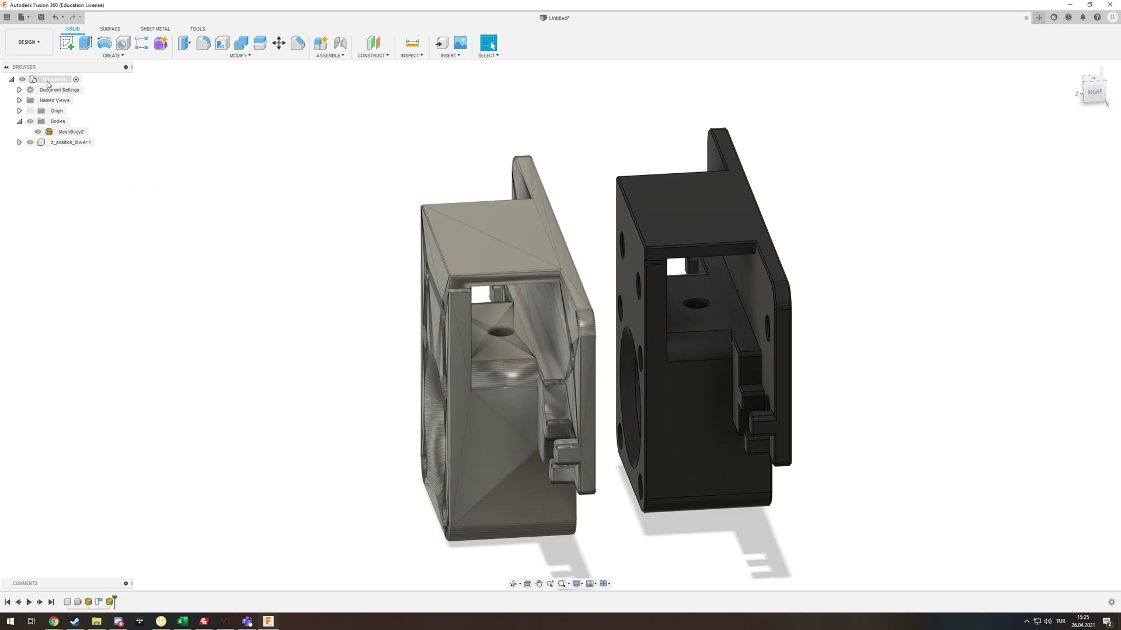
Turn off design history capture for the document, accepting removal of the timeline.
right_click(58, 82)
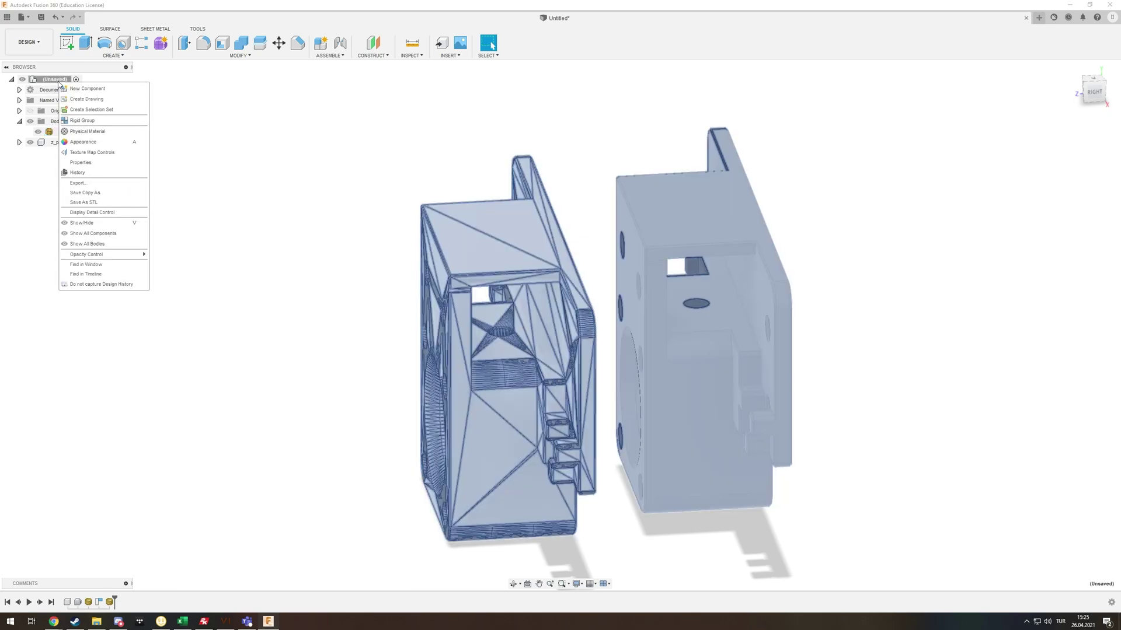
left_click(102, 284)
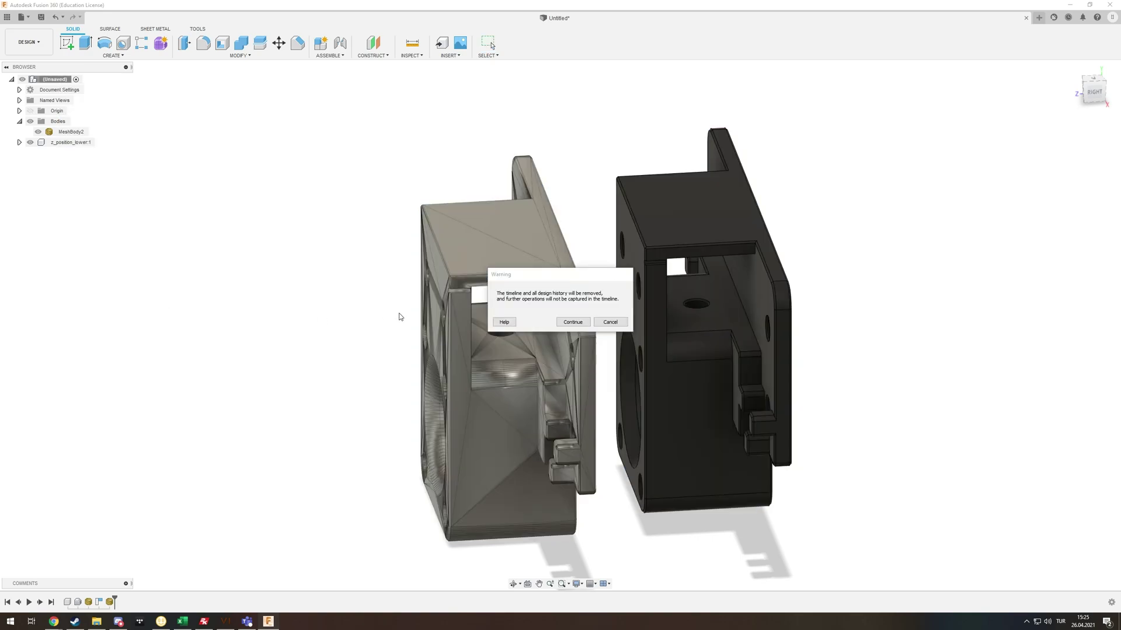
left_click(573, 322)
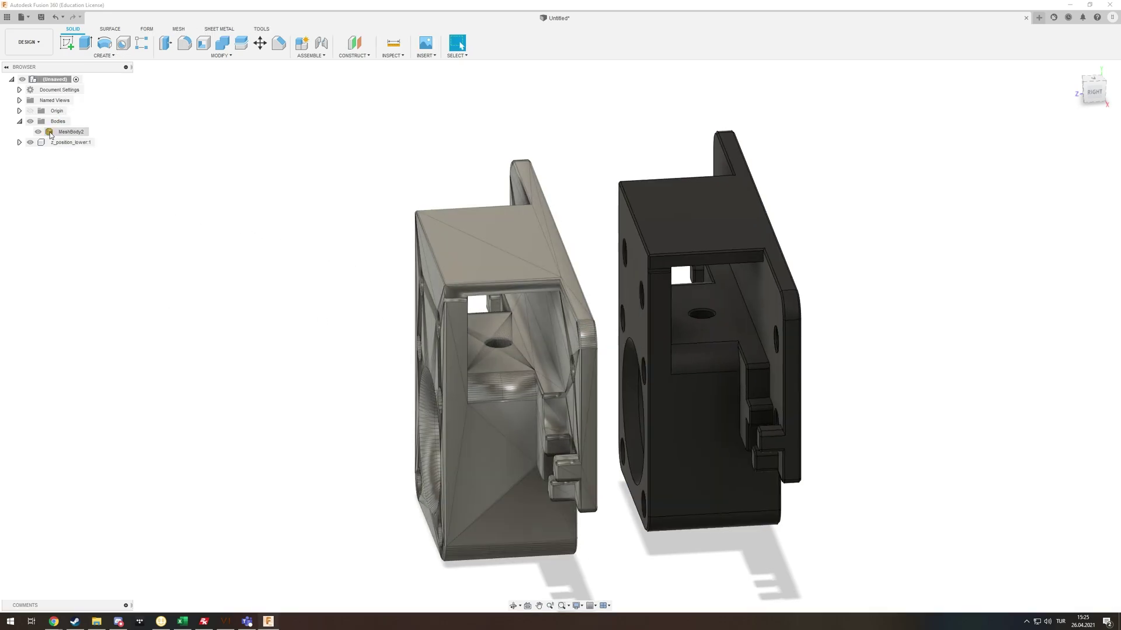
Try to convert the mesh body to a BRep with the New Body operation.
right_click(69, 132)
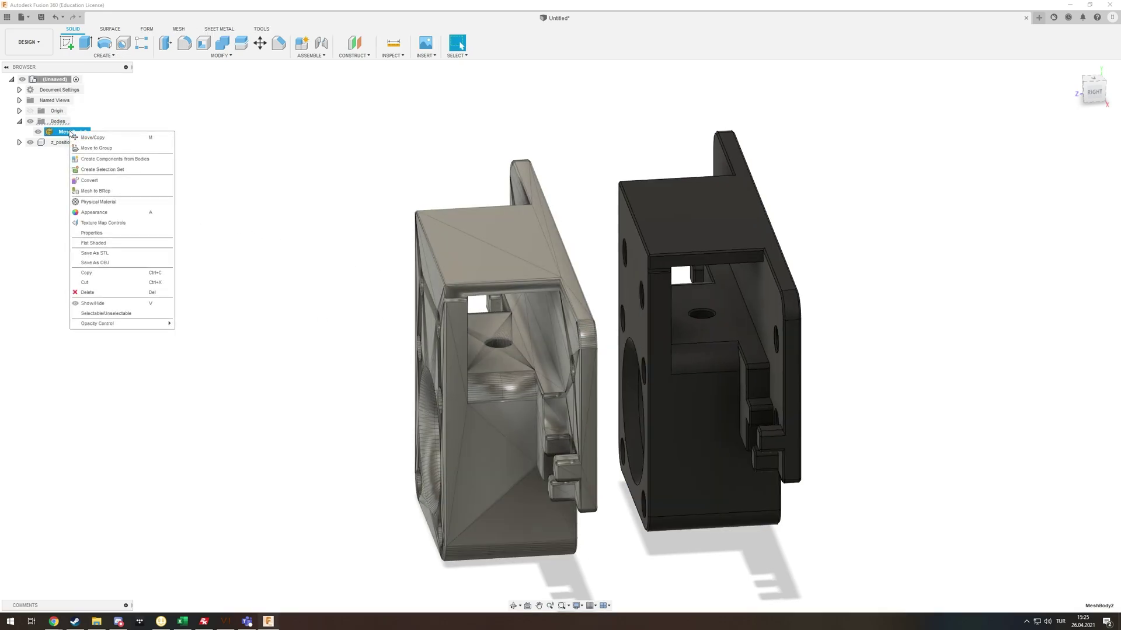
left_click(101, 192)
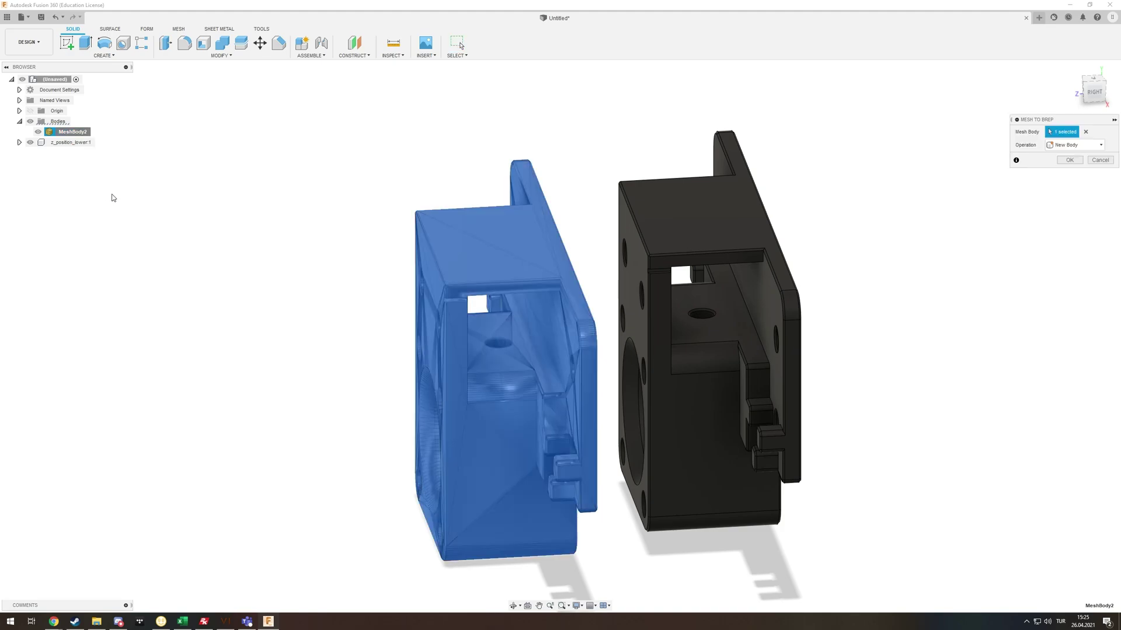
left_click(1061, 163)
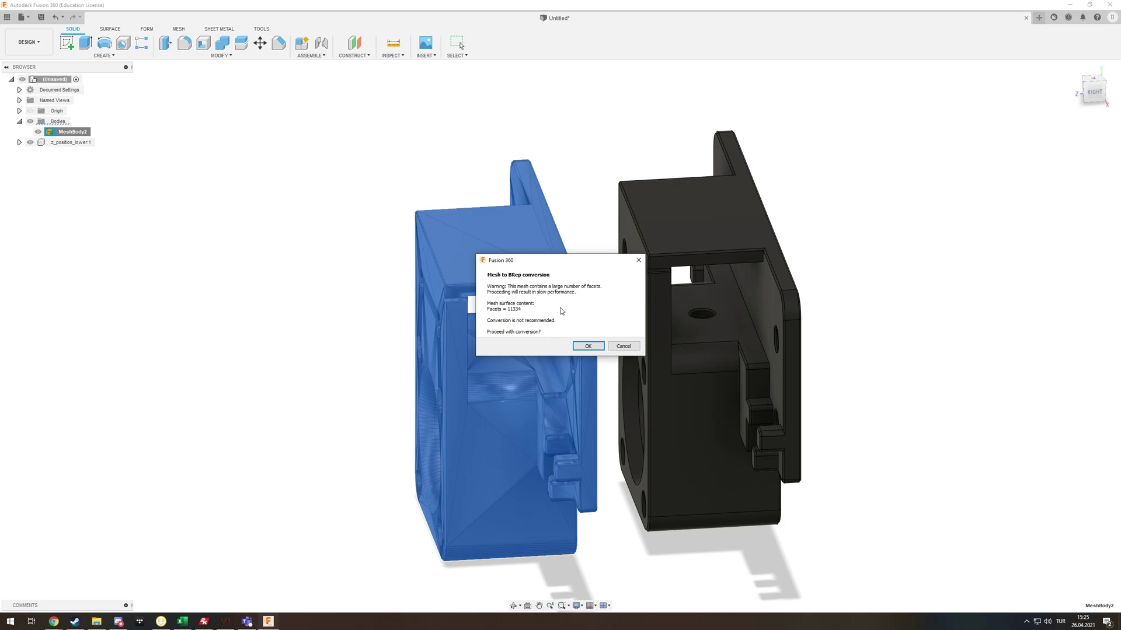
key("Return")
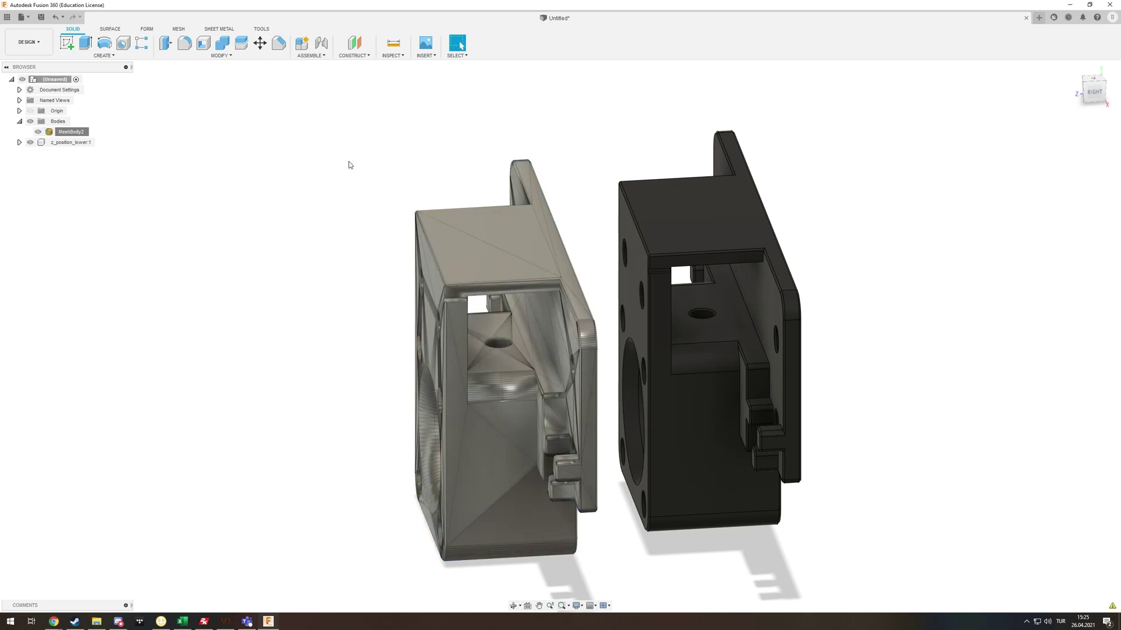
left_click(182, 30)
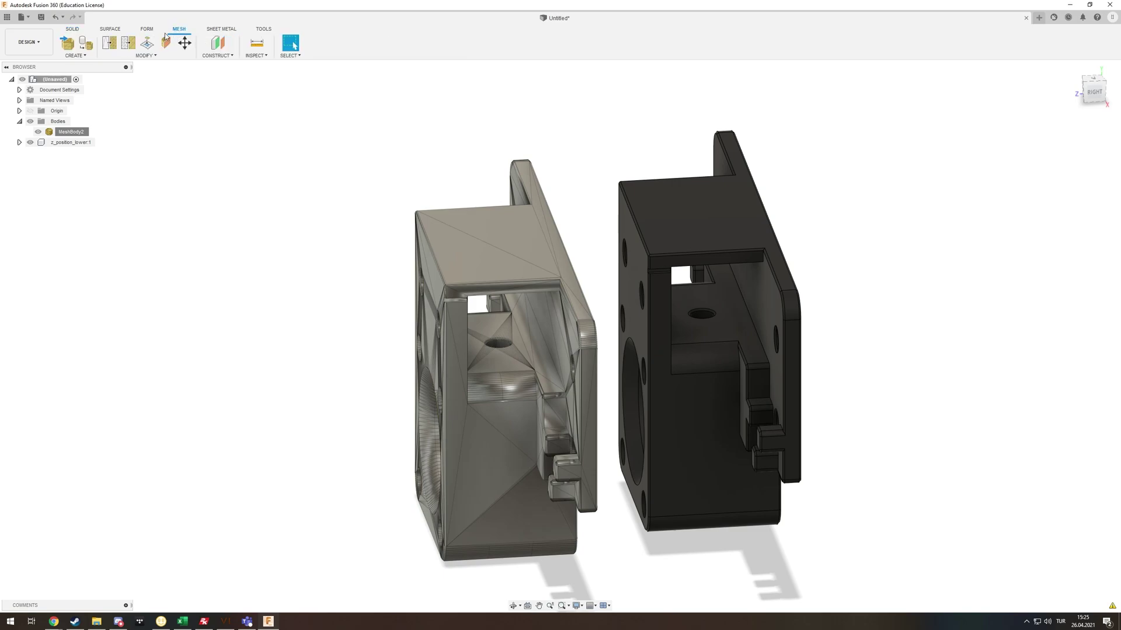
left_click(128, 43)
left_click(71, 132)
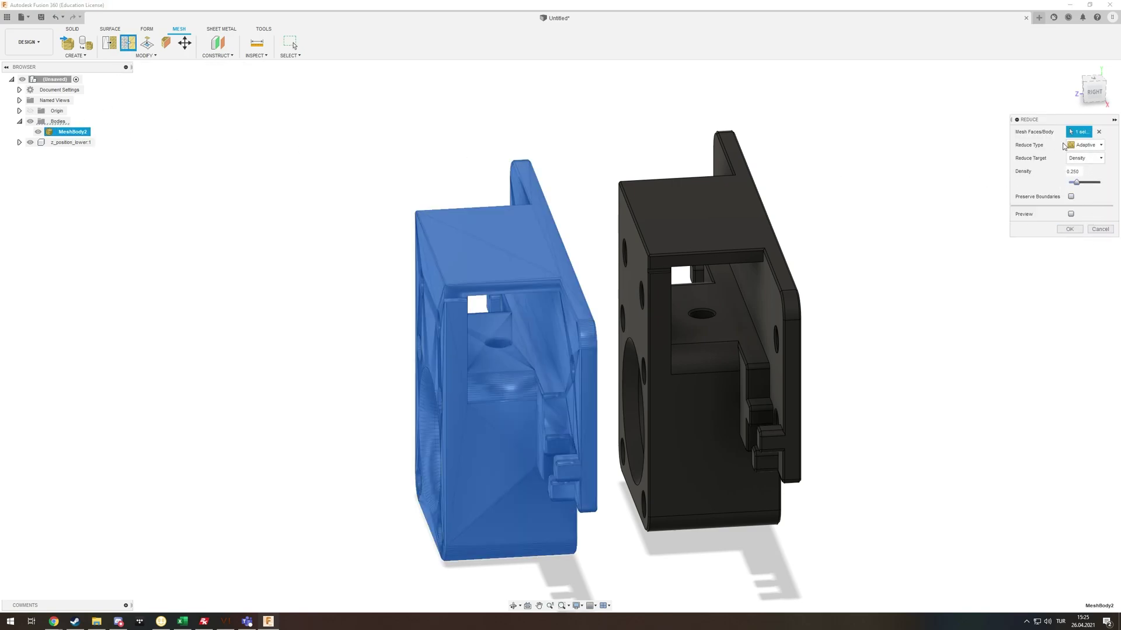
left_click(1100, 228)
right_click(82, 133)
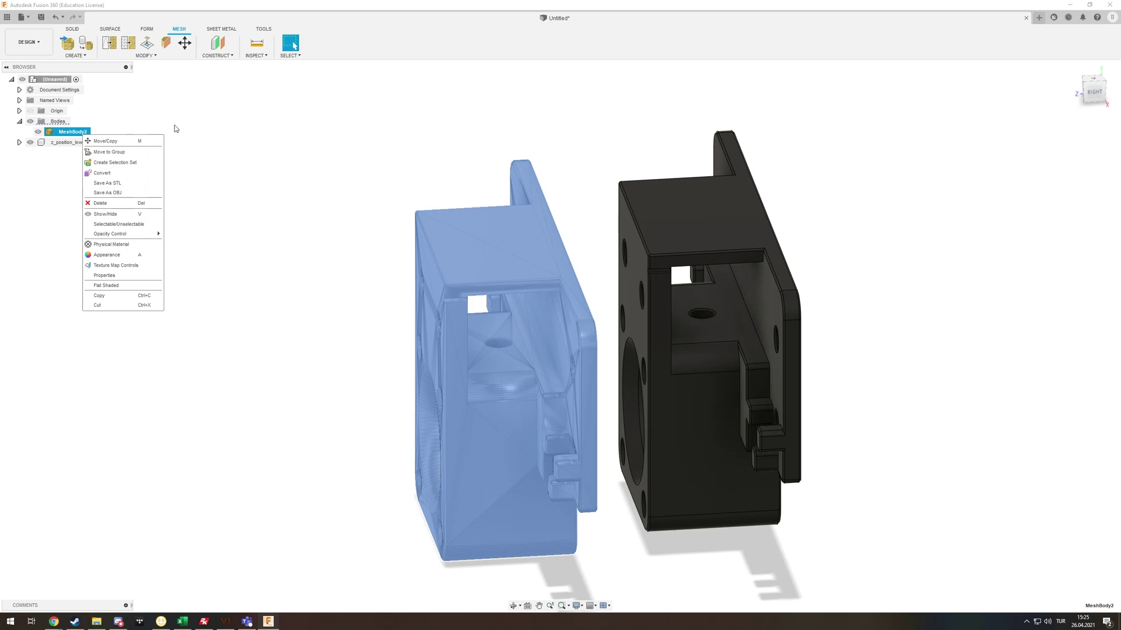
left_click(159, 106)
Convert MeshBody2 to a BRep as a new body, proceeding despite its large number of facets.
left_click(73, 29)
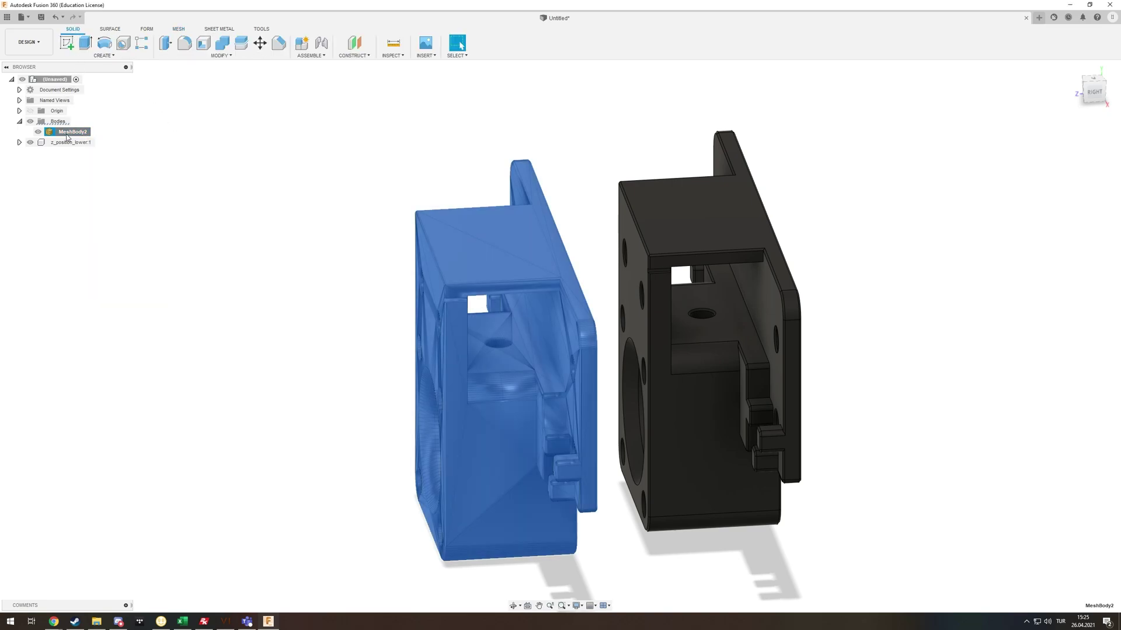
right_click(67, 138)
left_click(99, 197)
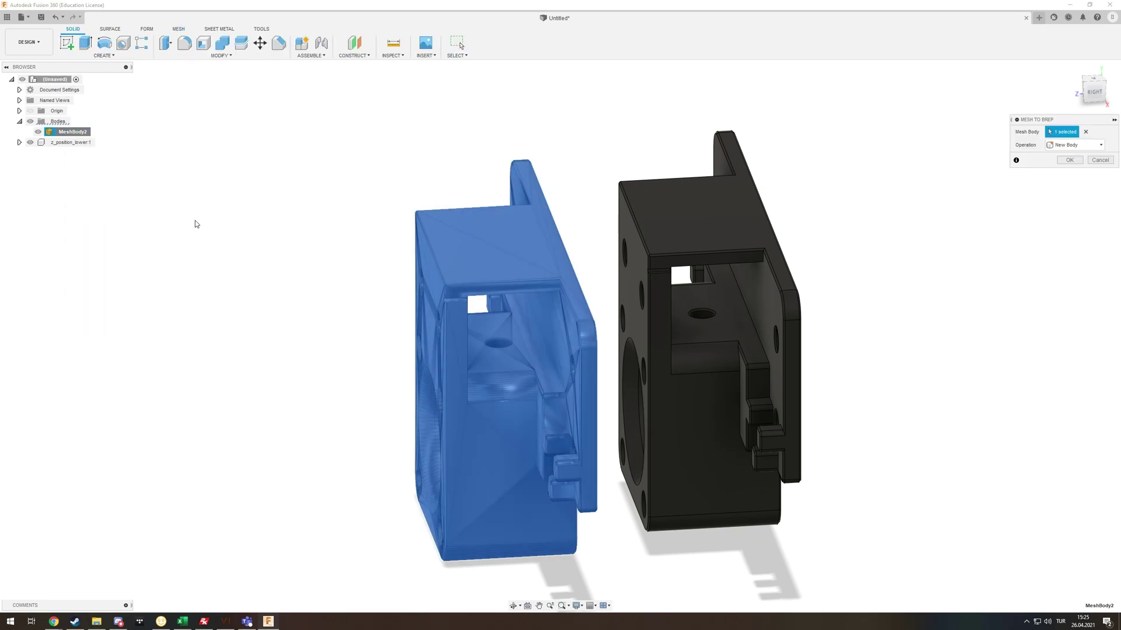
left_click(1073, 162)
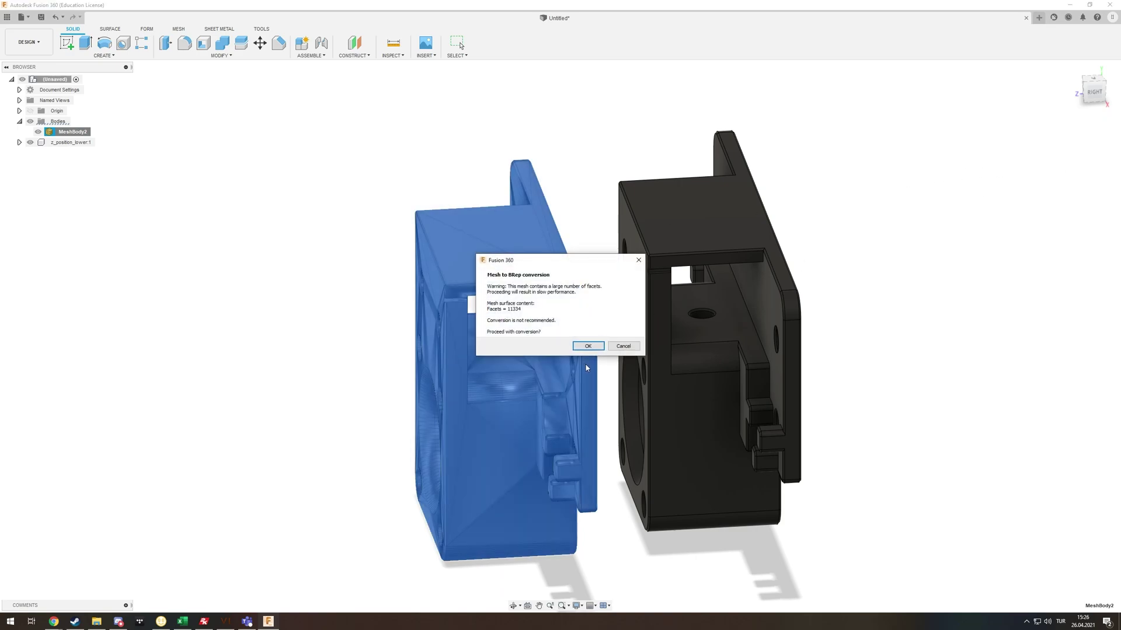
left_click(582, 344)
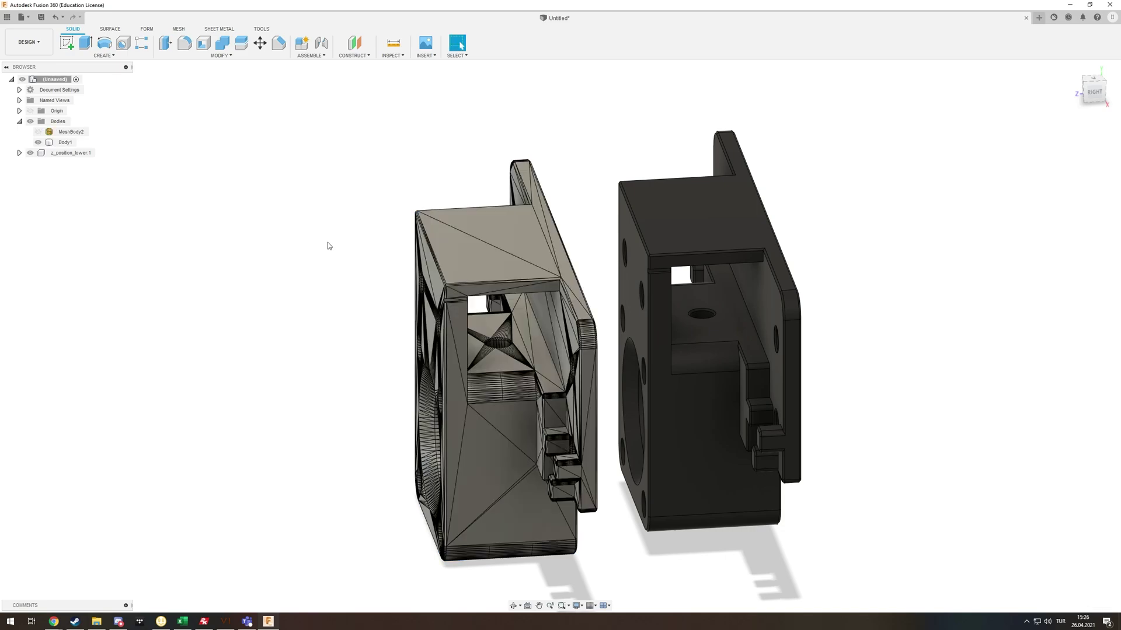
Delete the triangular facet between the upper holes and the large bore on the converted body's front face.
middle_click_drag(329, 245, 345, 196, "shift")
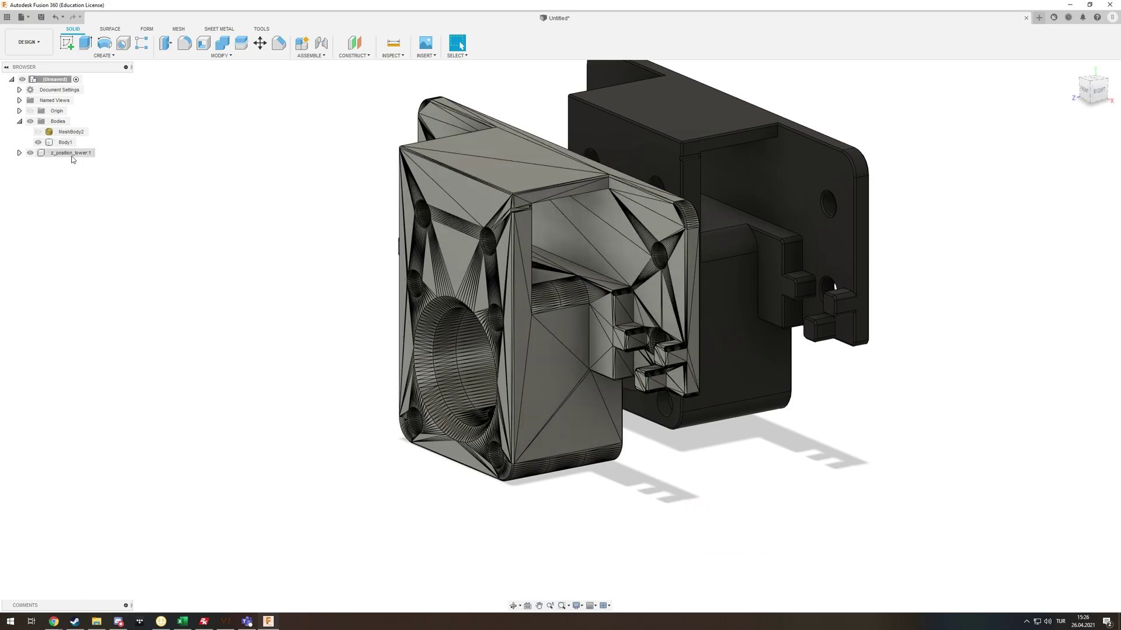
middle_click_drag(331, 185, 373, 168, "shift")
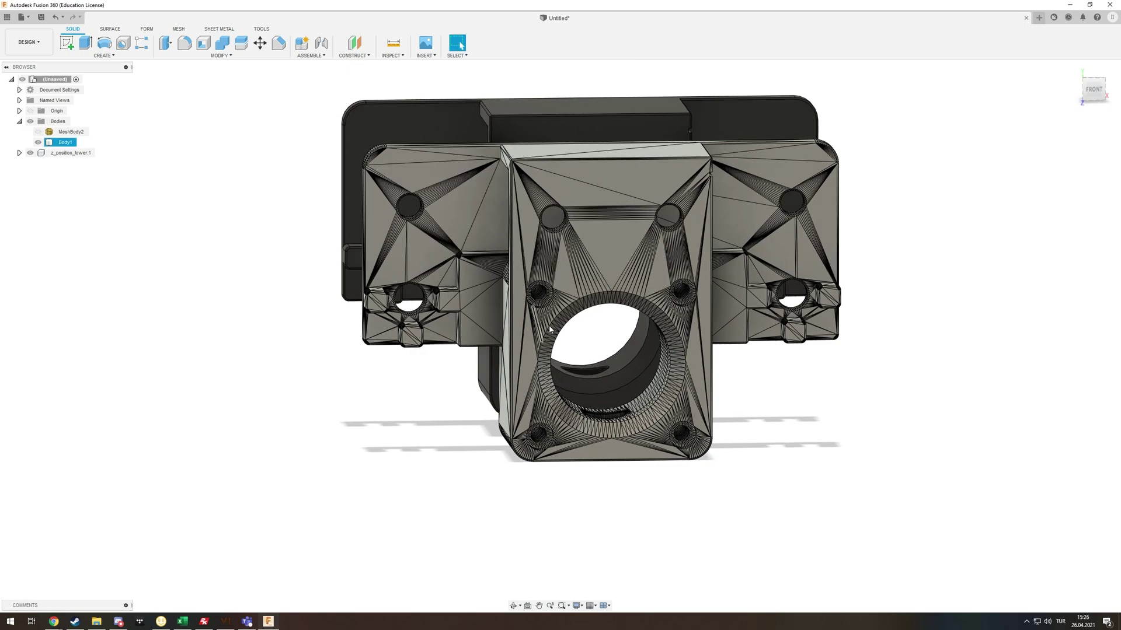
left_click(608, 242)
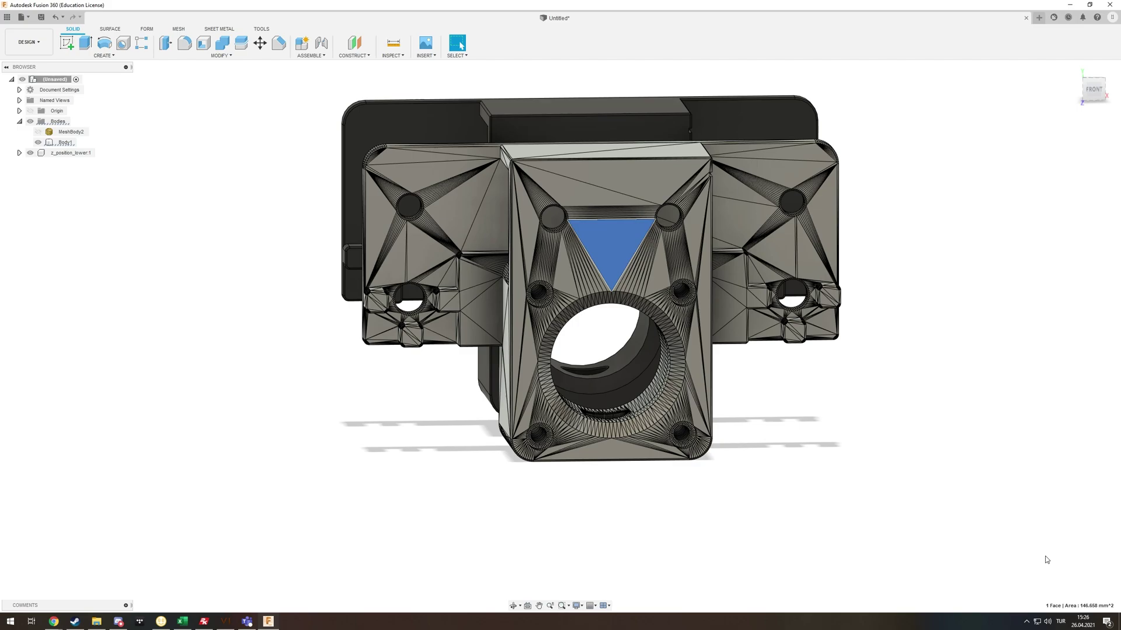
key("Delete")
Delete one of the two triangular facets on the top face of the converted body's central block.
middle_click_drag(797, 480, 759, 484, "shift")
mouse_move(587, 266)
middle_mouse_down("shift")
mouse_move(590, 281)
mouse_move(582, 254)
middle_mouse_up("shift")
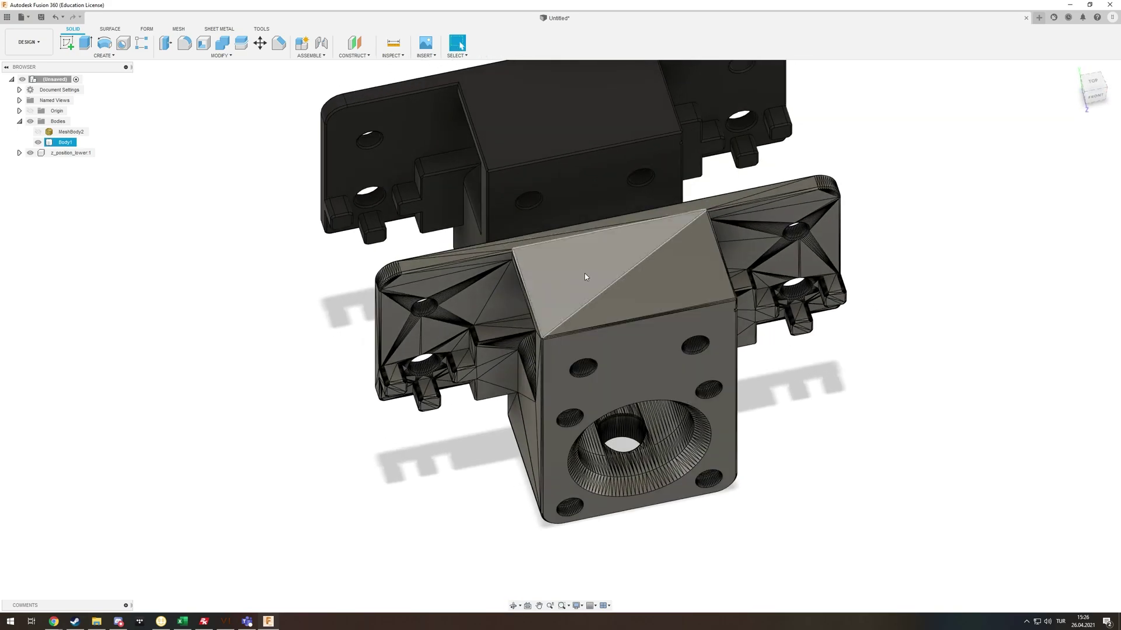
left_click(583, 253)
key("Delete")
Delete one triangular facet on the side flanges' front face and one on the right side face of the central block.
middle_click_drag(763, 345, 686, 250, "shift")
left_click(705, 238)
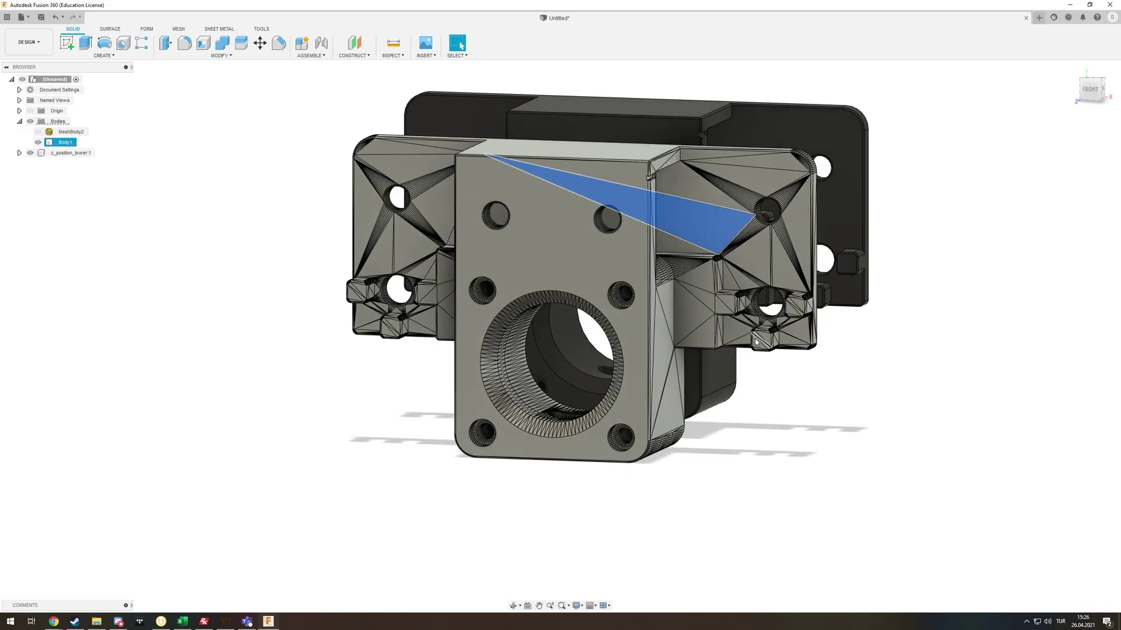
key("Delete")
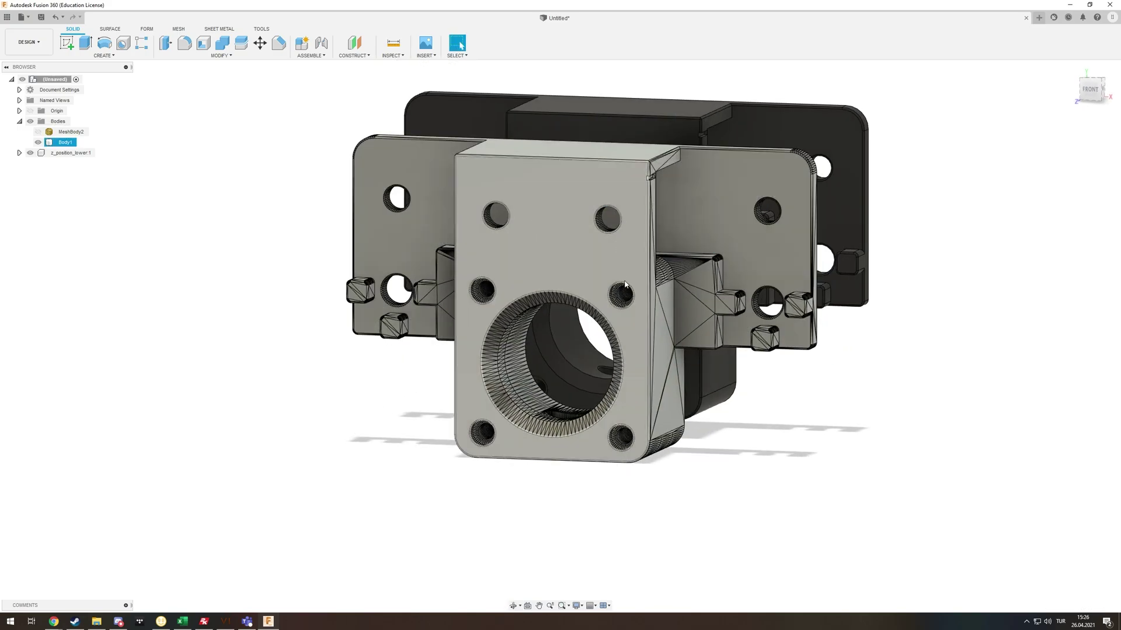
left_click(677, 320)
key("Delete")
Delete one facet on the stepped raised area beside the left flange and one on the central block's left side face.
middle_click_drag(691, 318, 489, 306, "shift")
left_click(497, 293)
right_click_drag(514, 392, 506, 390)
key("Delete")
left_click(534, 362)
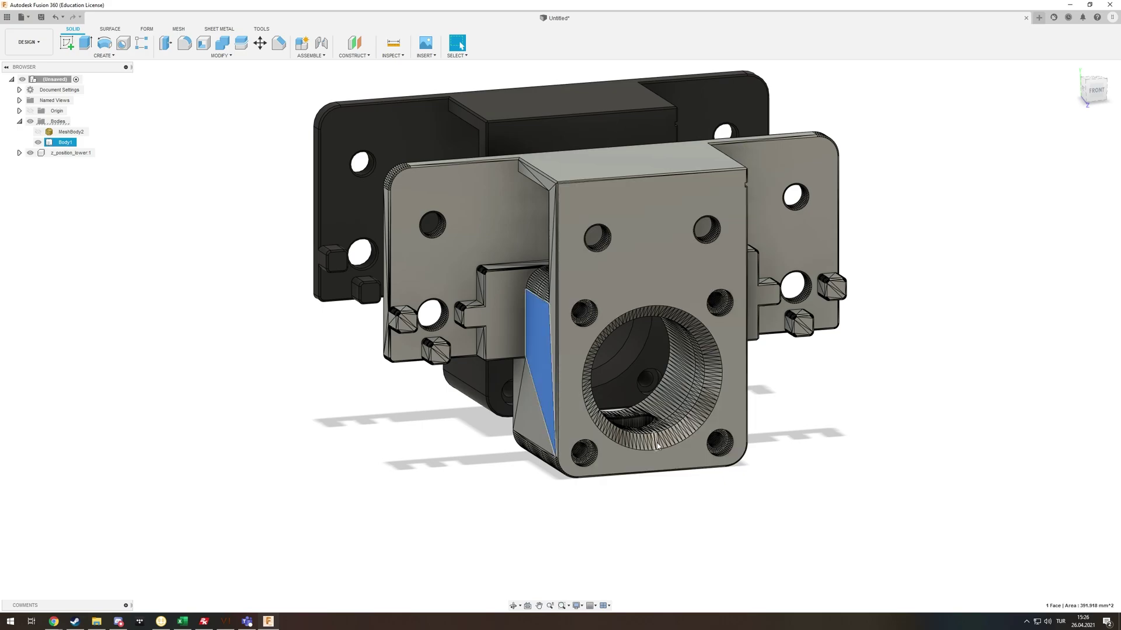
key("Delete")
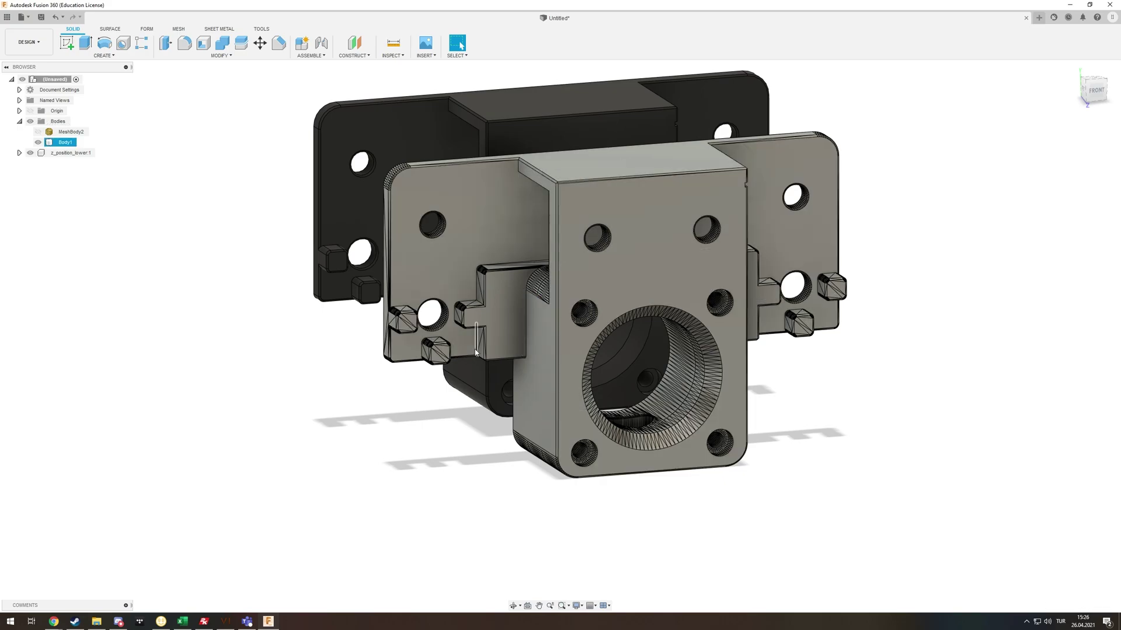
Examine the triangulated chamfer and rounded upper corner of the left flange from the front and from behind.
mouse_move(383, 173)
middle_mouse_down("shift")
mouse_move(369, 134)
mouse_move(390, 168)
middle_mouse_up("shift")
scroll(392, 169, "up", 3)
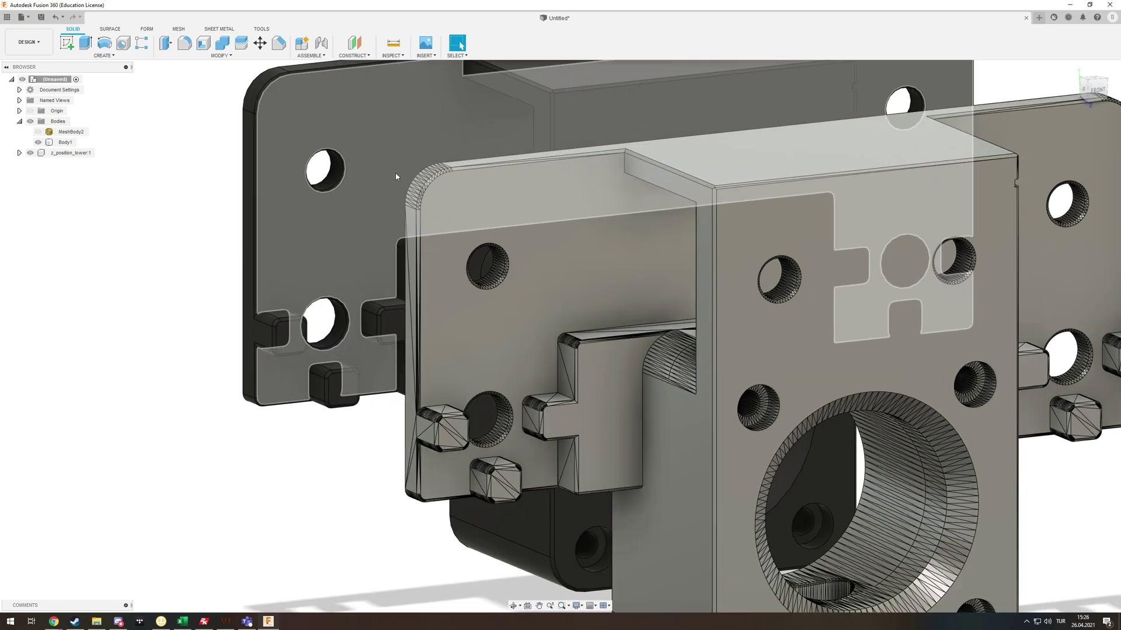
scroll(396, 176, "up", 10)
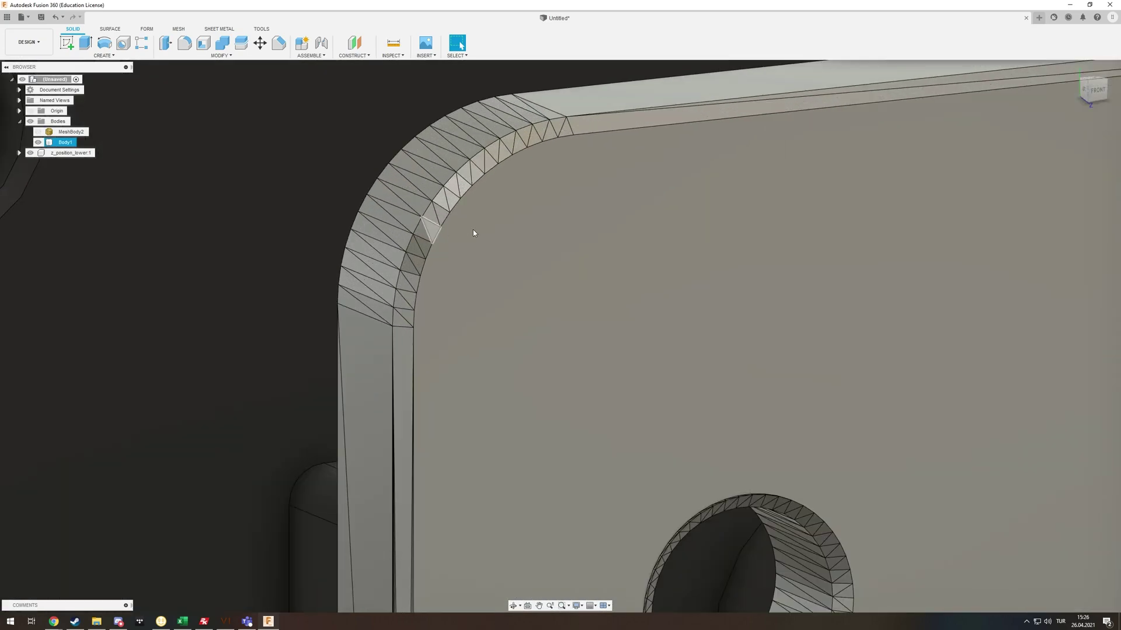
scroll(489, 235, "down", 5)
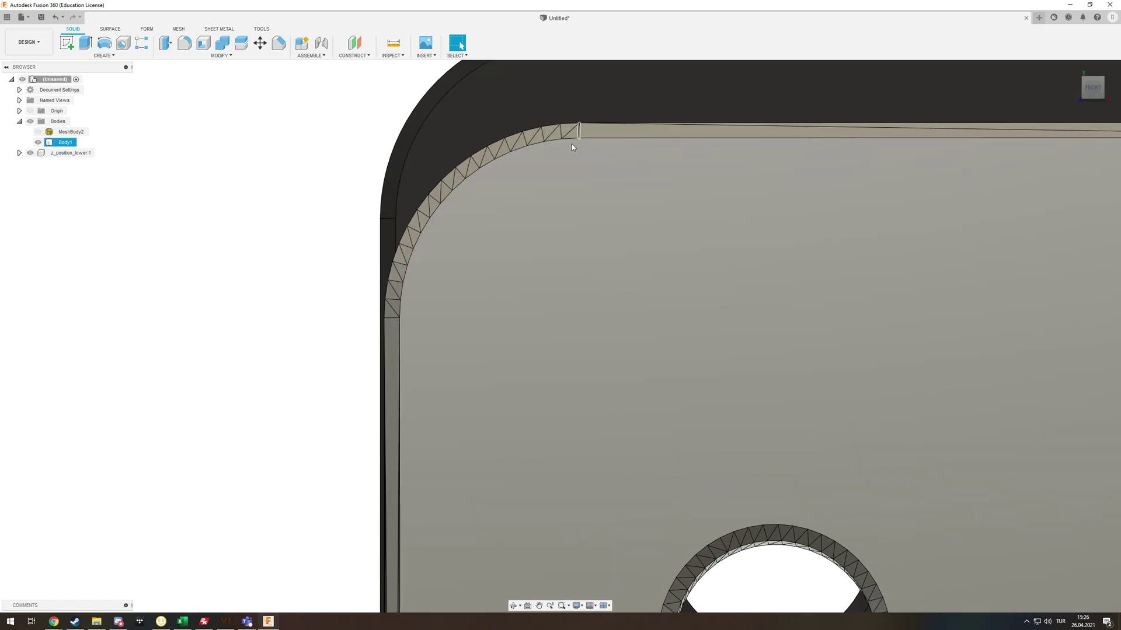
middle_click_drag(571, 150, 778, 171, "shift")
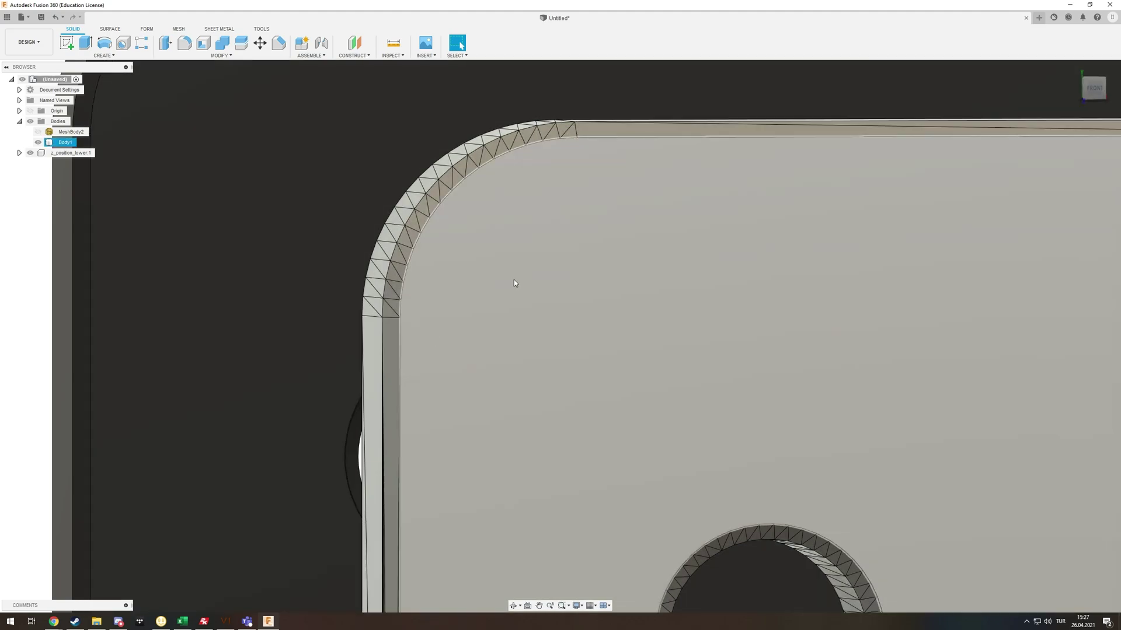
scroll(513, 277, "down", 4)
scroll(515, 268, "down", 2)
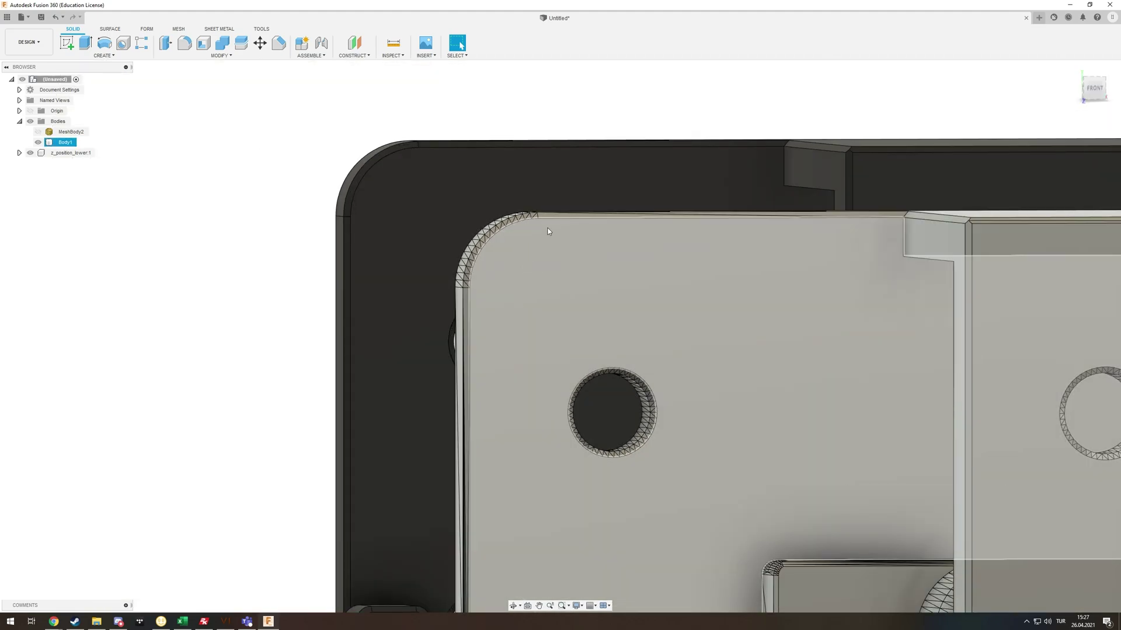
key("Escape")
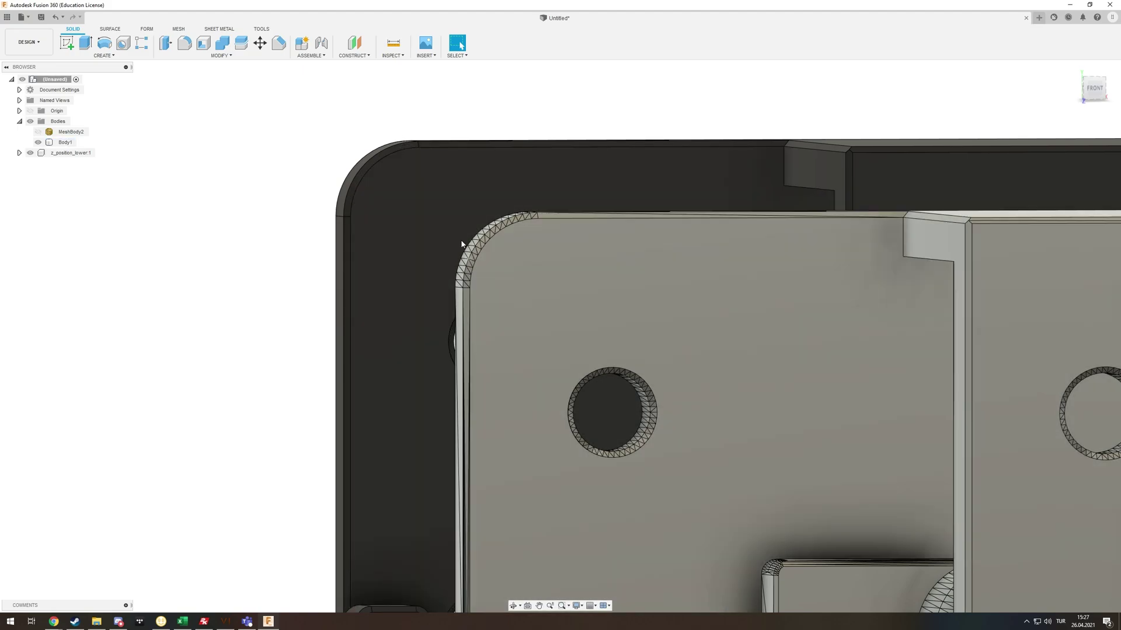
left_click(577, 275)
scroll(565, 310, "down", 2)
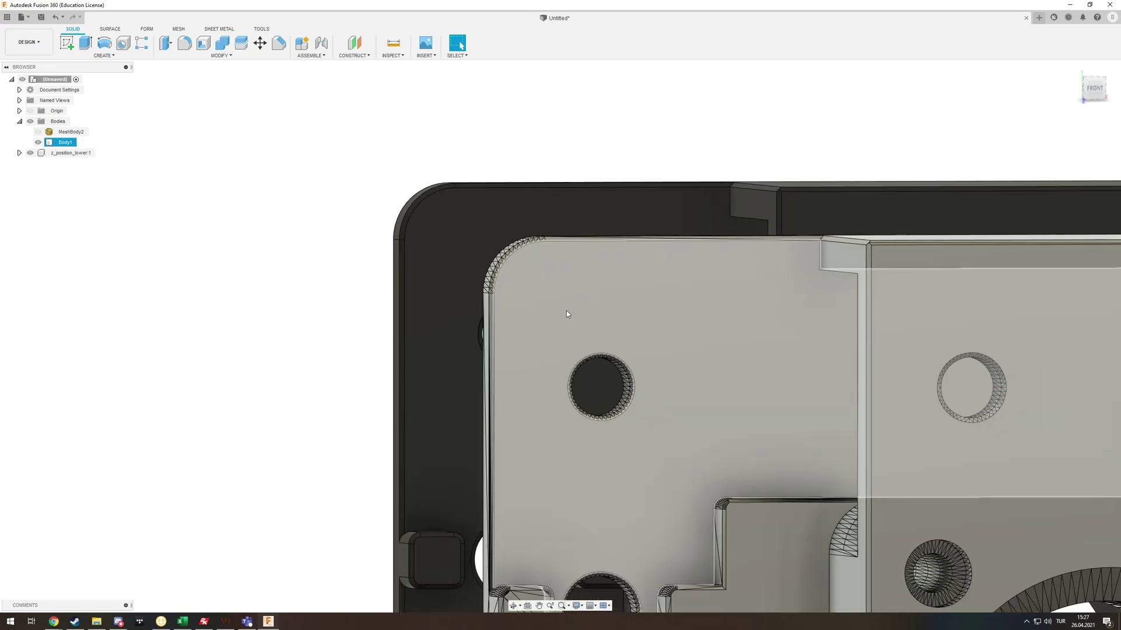
middle_click_drag(563, 307, 456, 279, "shift")
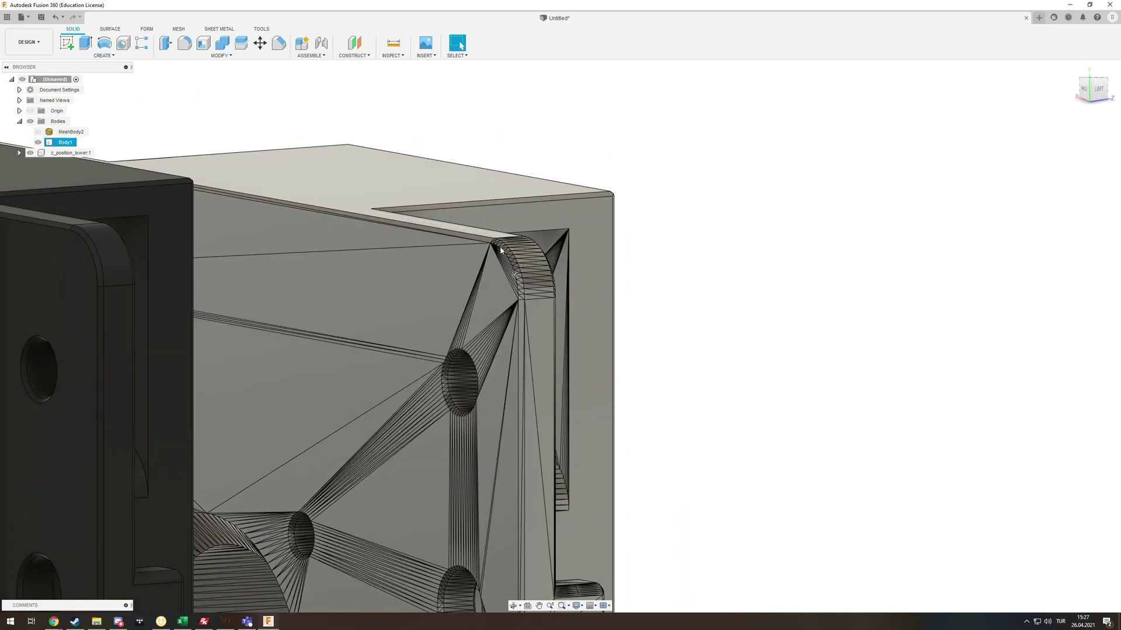
key("Escape")
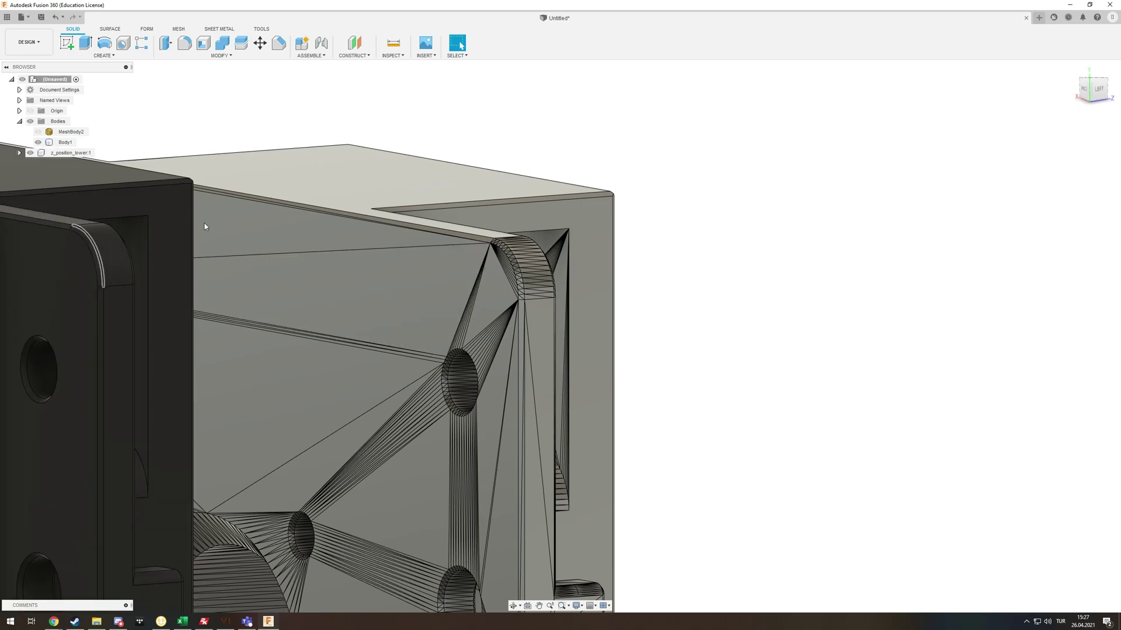
Delete a large triangular facet above the upper mounting hole on the converted body's back face.
left_click(246, 223)
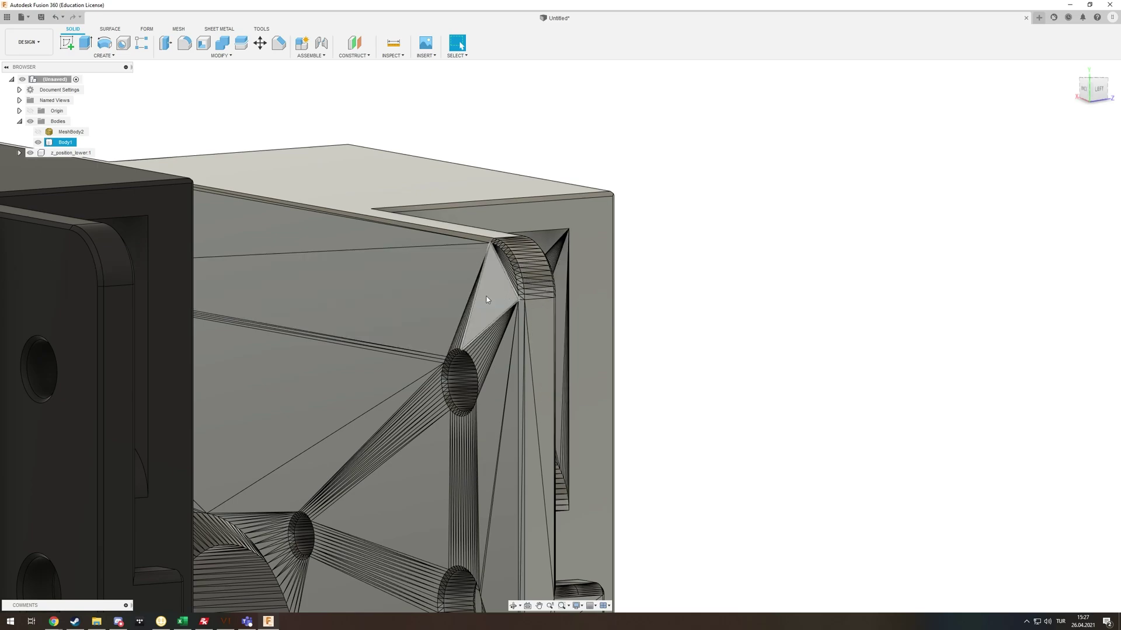
scroll(485, 300, "down", 3)
left_click(467, 318)
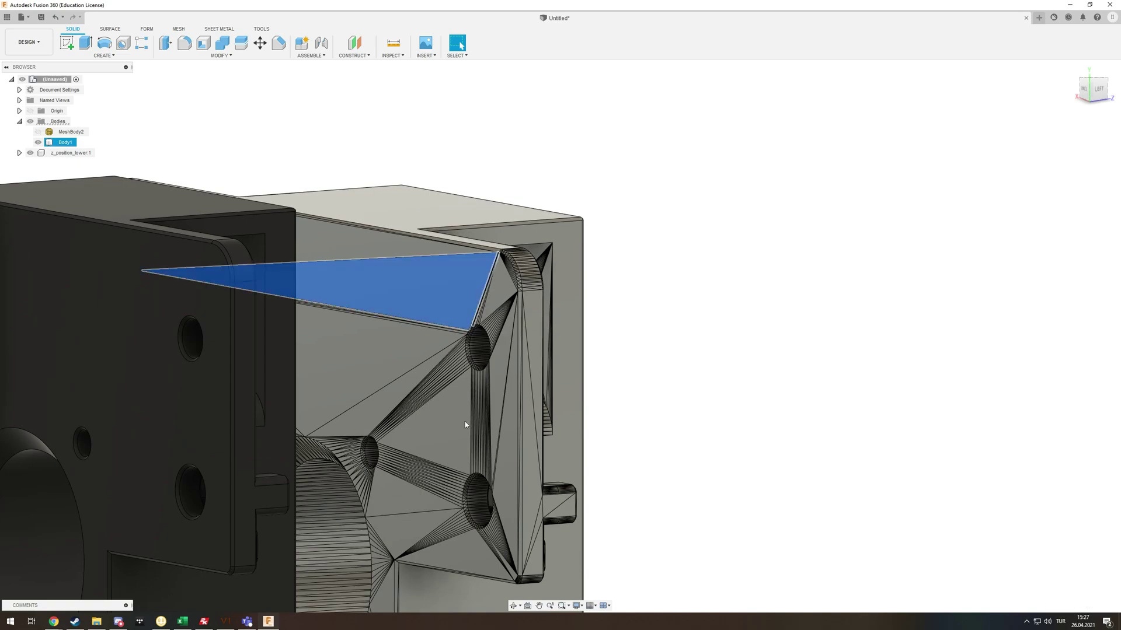
key("Delete")
Delete a triangular facet on the face containing the hole inside the block's left side recess.
middle_click_drag(530, 406, 601, 242)
scroll(601, 242, "down", 2)
middle_click_drag(663, 390, 662, 423, "shift")
left_click(521, 286)
key("Delete")
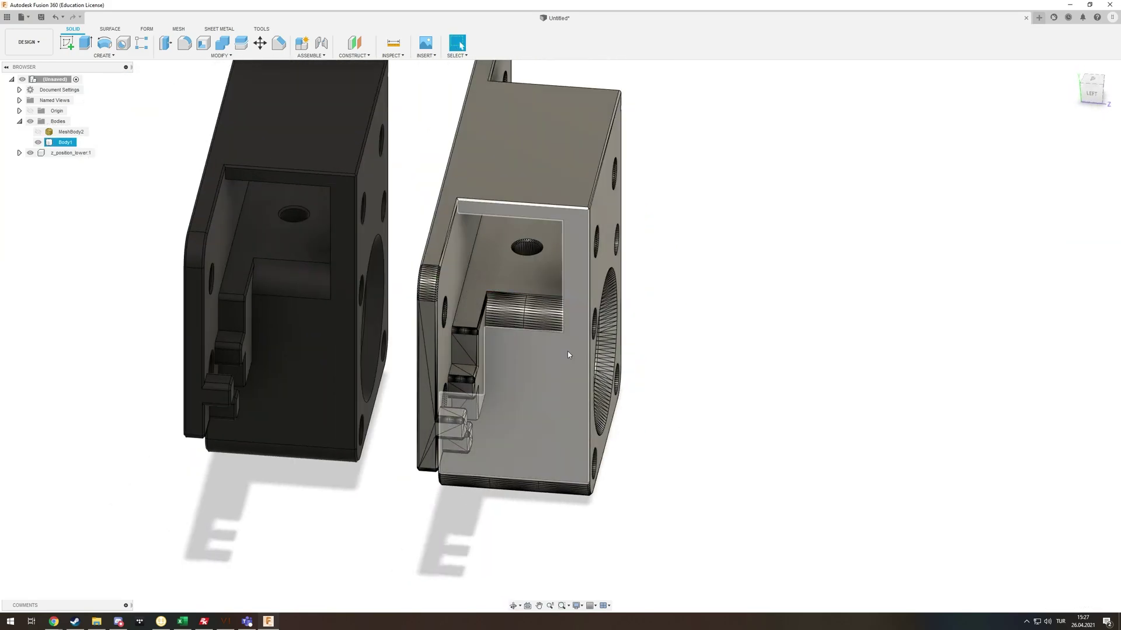
Delete a facet in the small notch on the block's right front edge and extrude the notch face up to the side face.
middle_click_drag(501, 360, 335, 204, "shift")
scroll(380, 171, "up", 10)
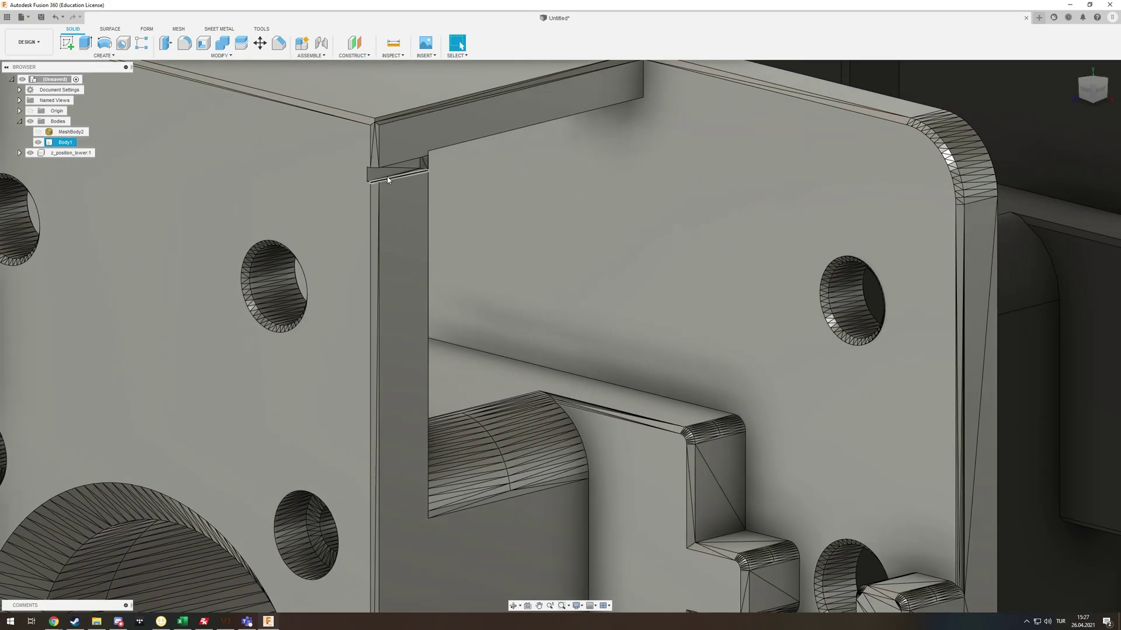
left_click(381, 171)
key("Delete")
left_click(402, 169)
key("e")
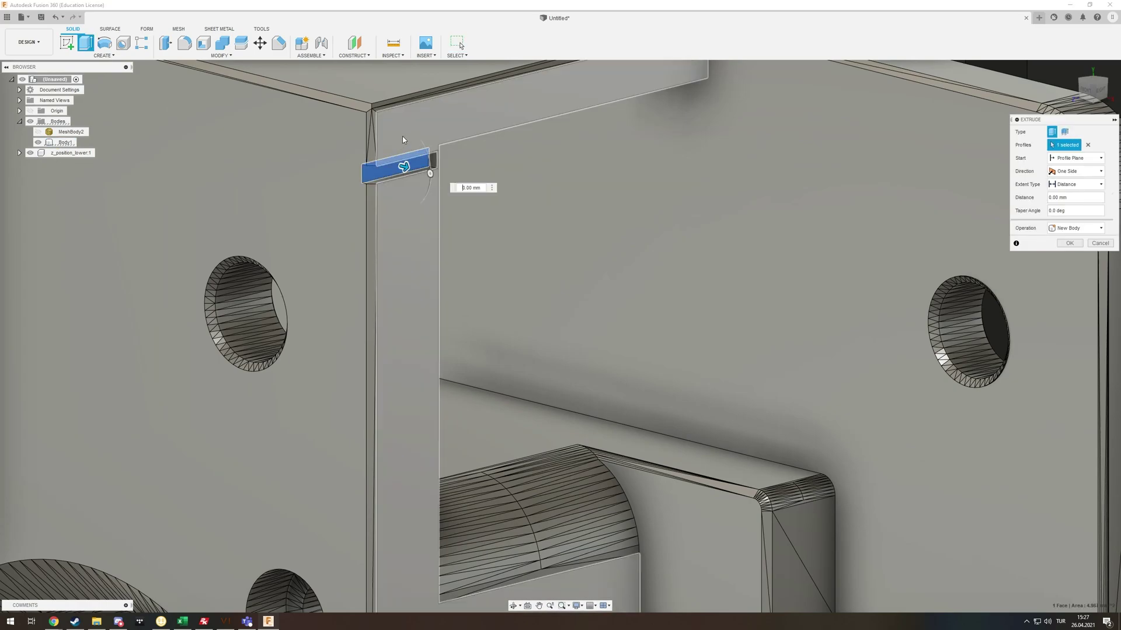
left_click(402, 136)
key("Return")
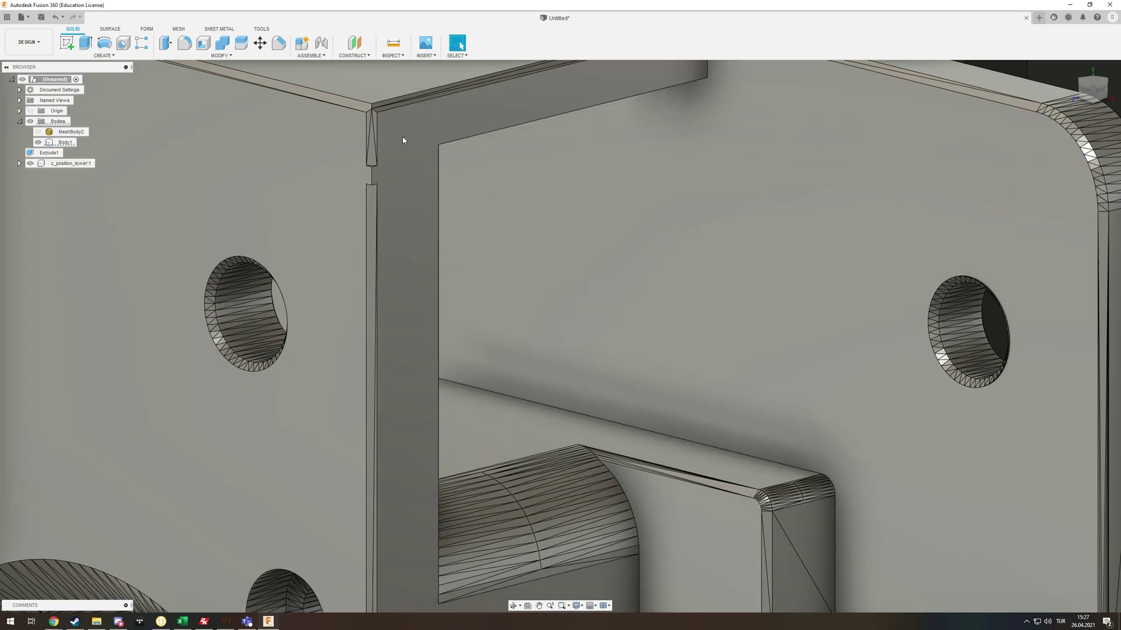
Extrude the upper end face of the remaining edge notch 1 mm to close the gap along the chamfered vertical edge.
middle_click_drag(410, 213, 411, 216, "shift")
scroll(368, 178, "up", 5)
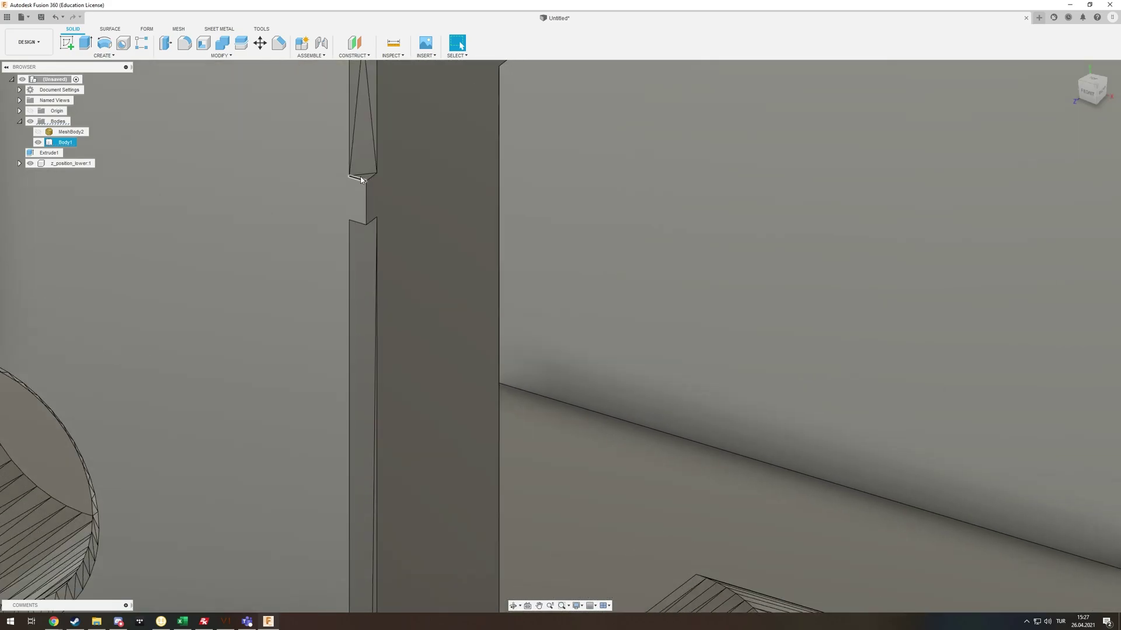
left_click(364, 180)
key("e")
mouse_move(395, 205)
middle_mouse_down("shift")
mouse_move(393, 190)
mouse_move(386, 198)
middle_mouse_up("shift")
type("-1")
key("Return")
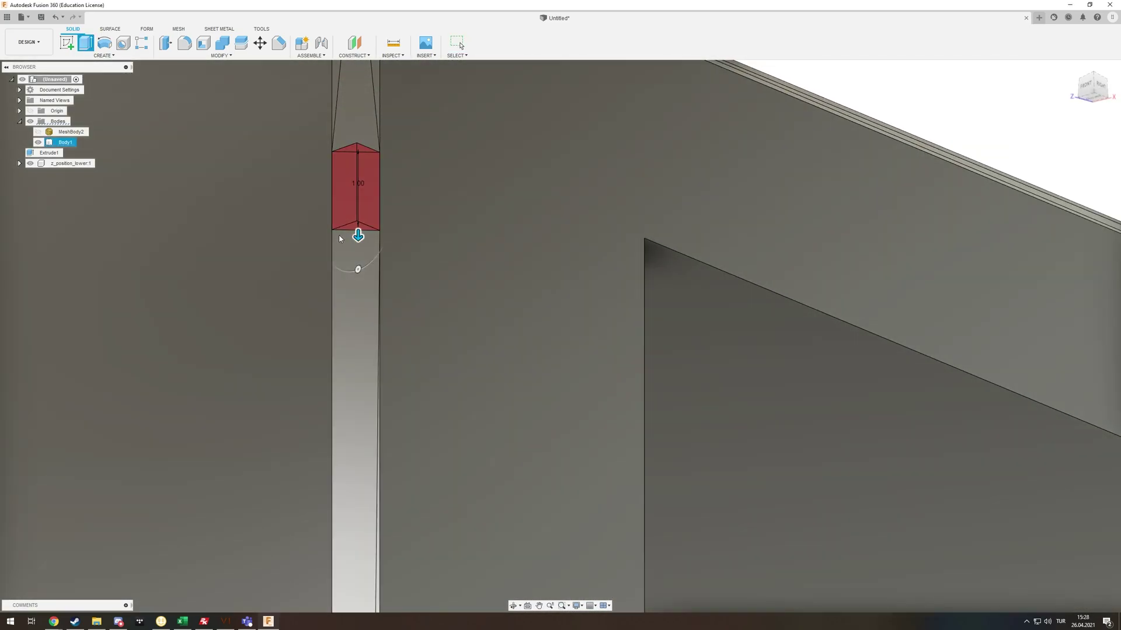
key("Return")
scroll(351, 203, "down", 10)
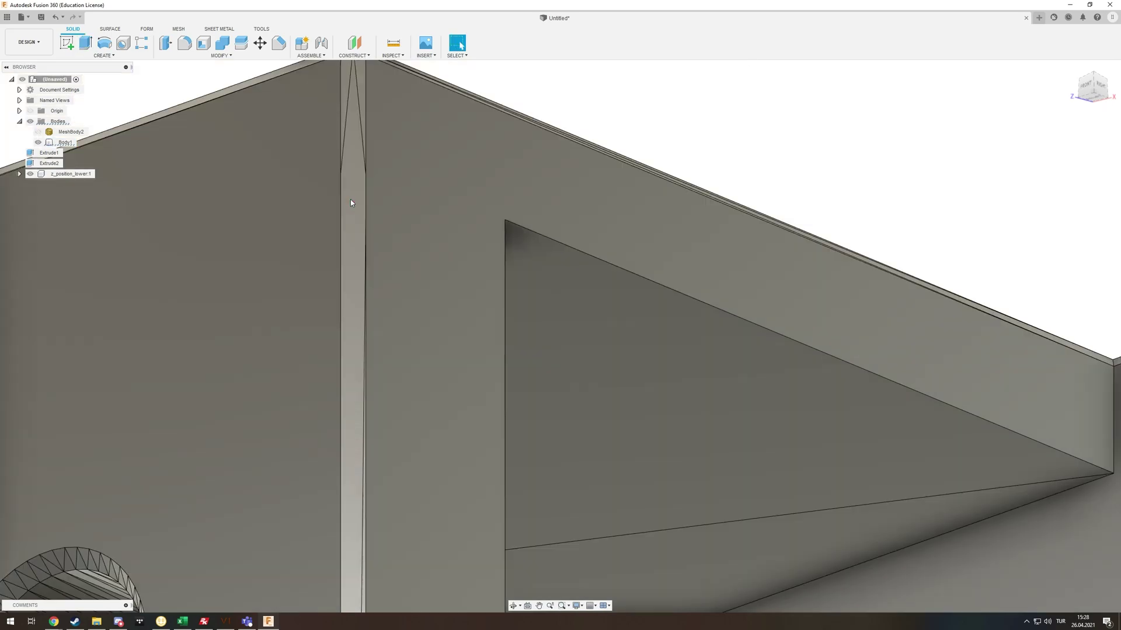
scroll(368, 236, "down", 5)
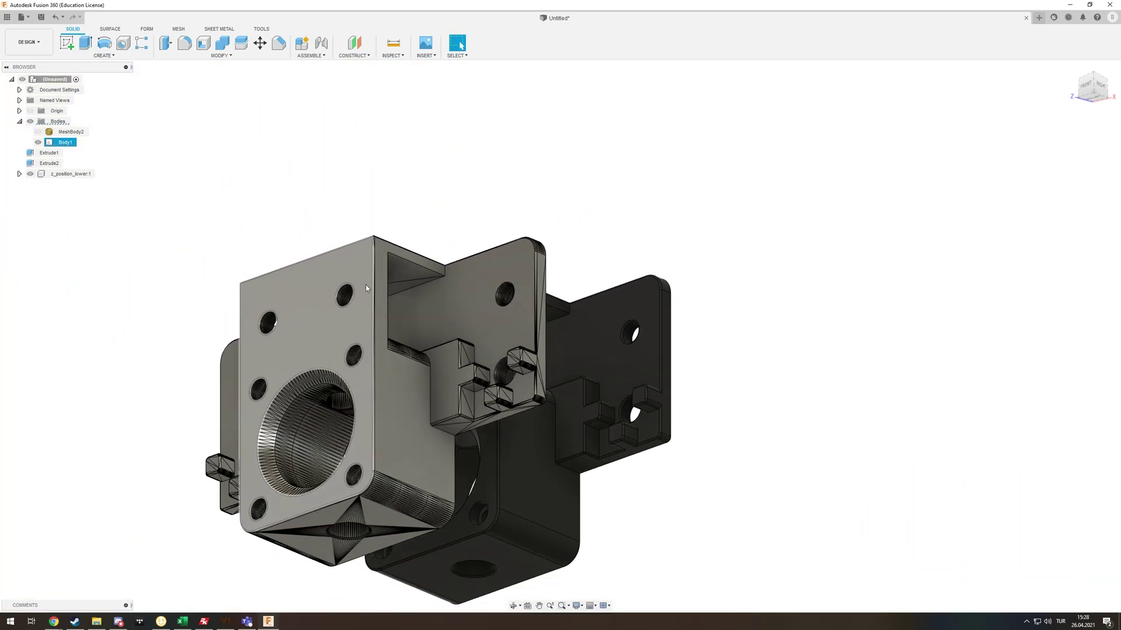
middle_click_drag(364, 277, 424, 279, "shift")
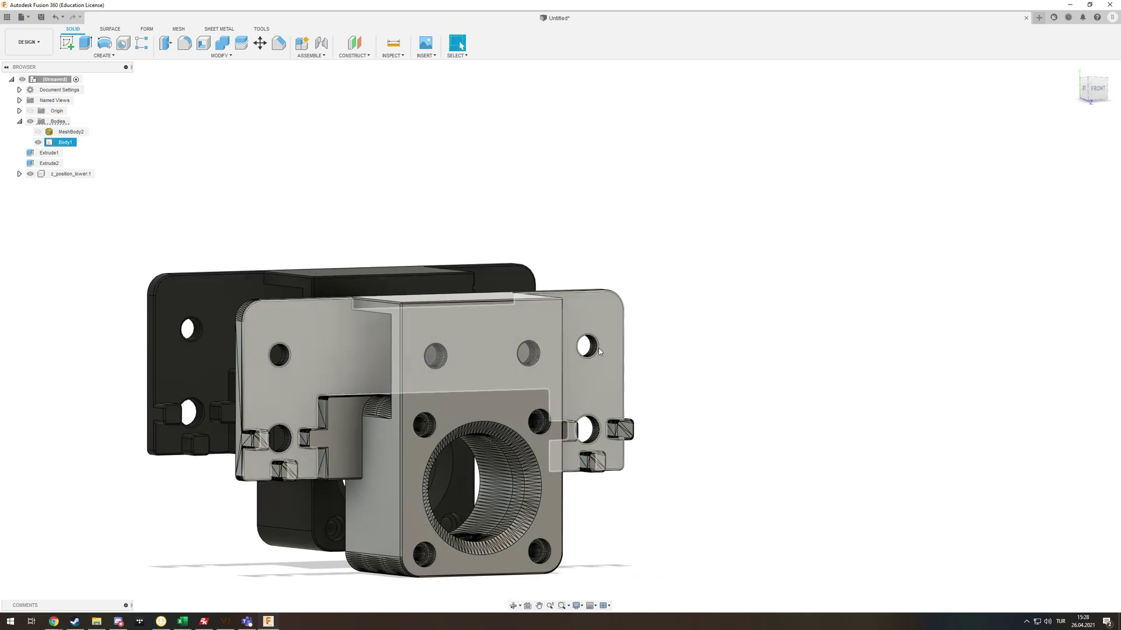